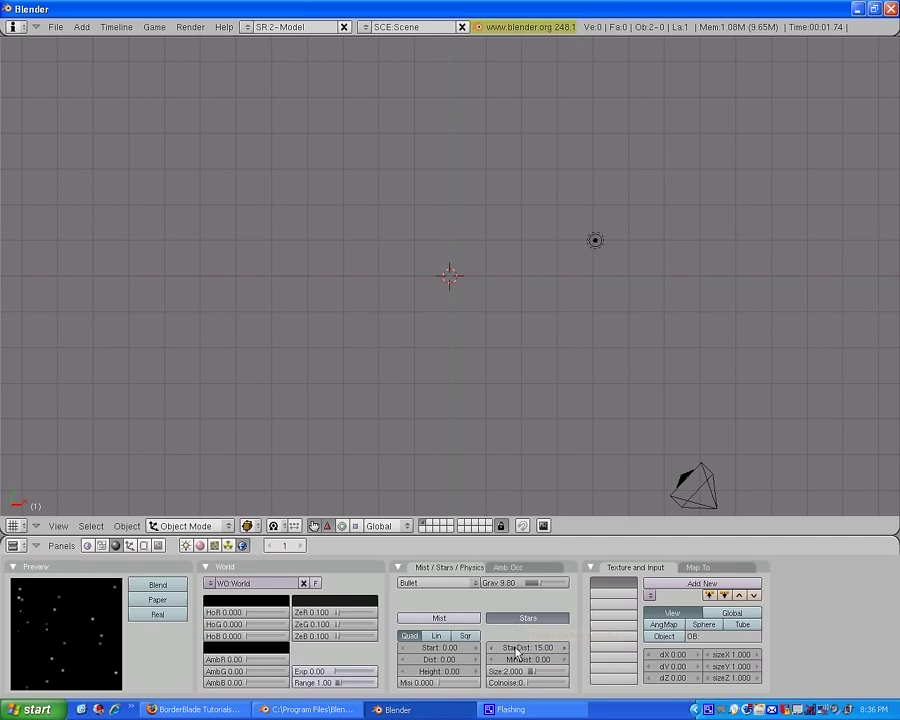
# Set the star distance to 10 and render the scene to check the star density.
pyautogui.click(517, 648)
pyautogui.write('10')
pyautogui.press('Return')
pyautogui.press('F12')
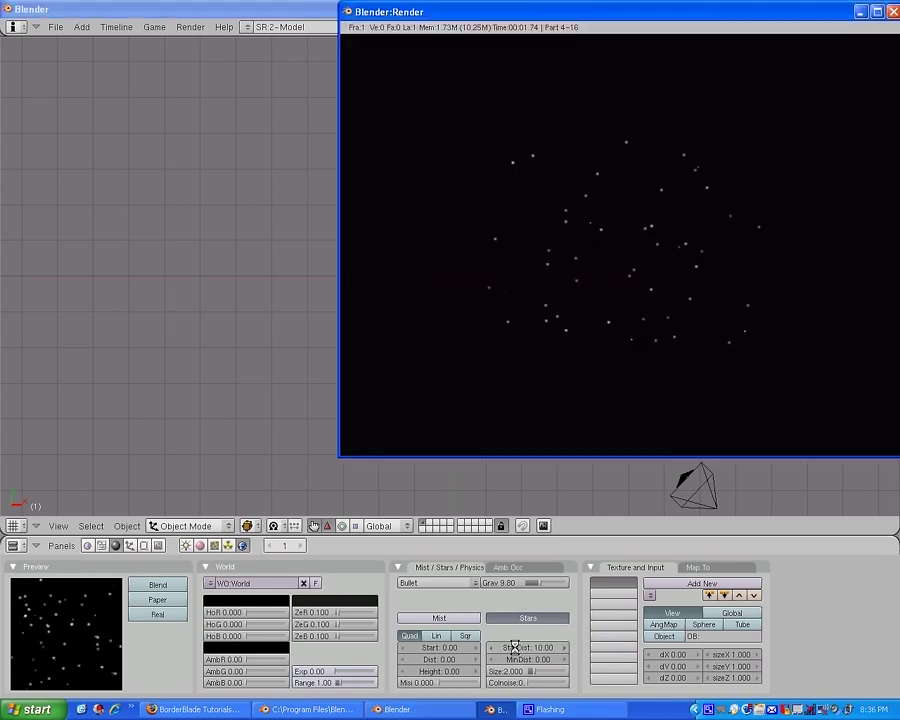
pyautogui.click(893, 12)
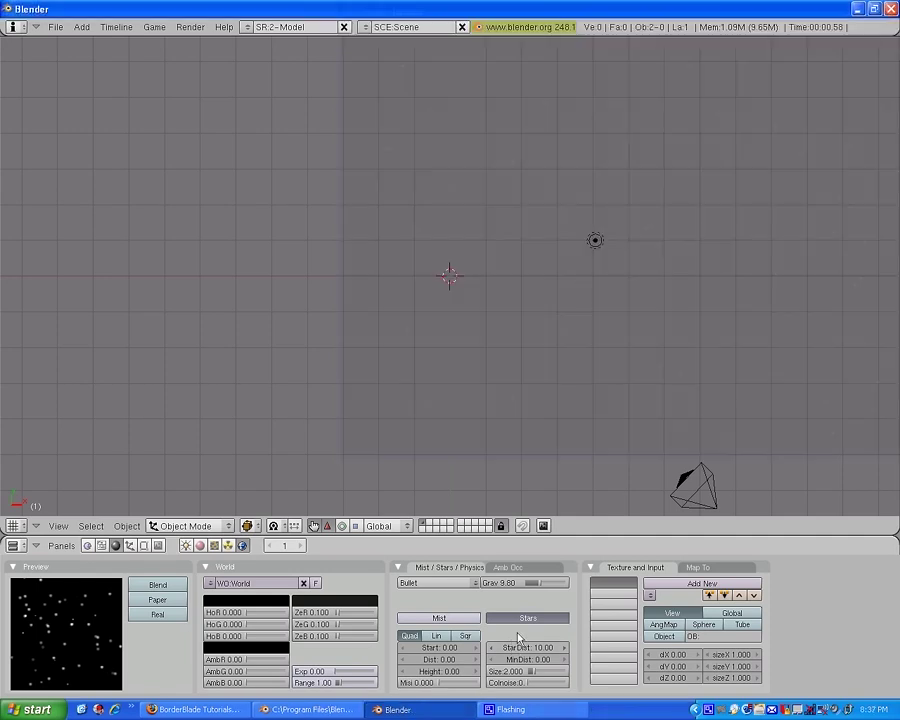
# Set the star distance to 15 and render the scene again for comparison.
pyautogui.click(523, 648)
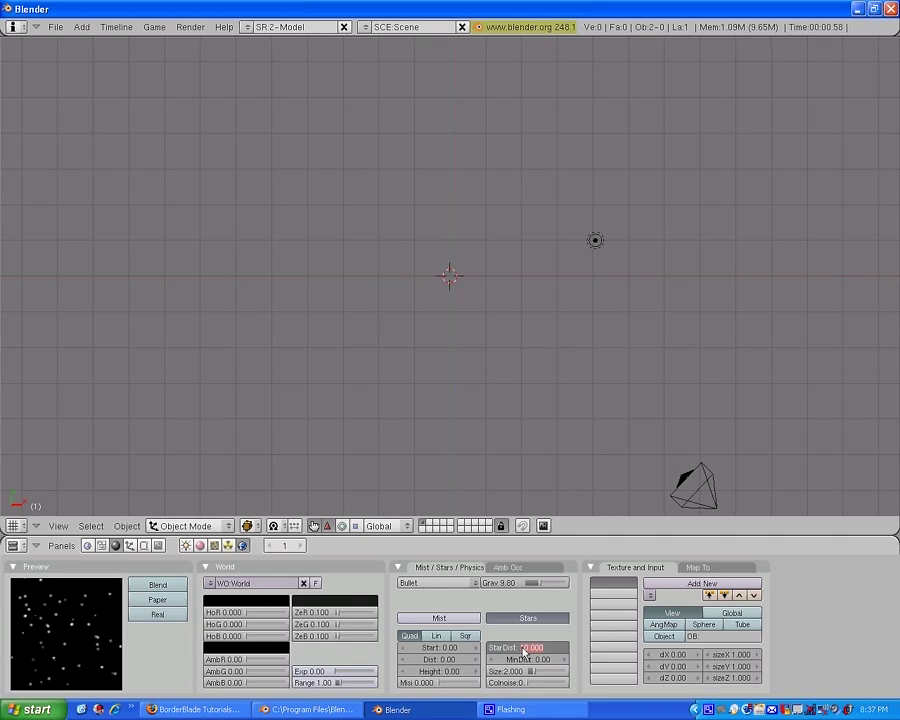
pyautogui.write('15')
pyautogui.press('Return')
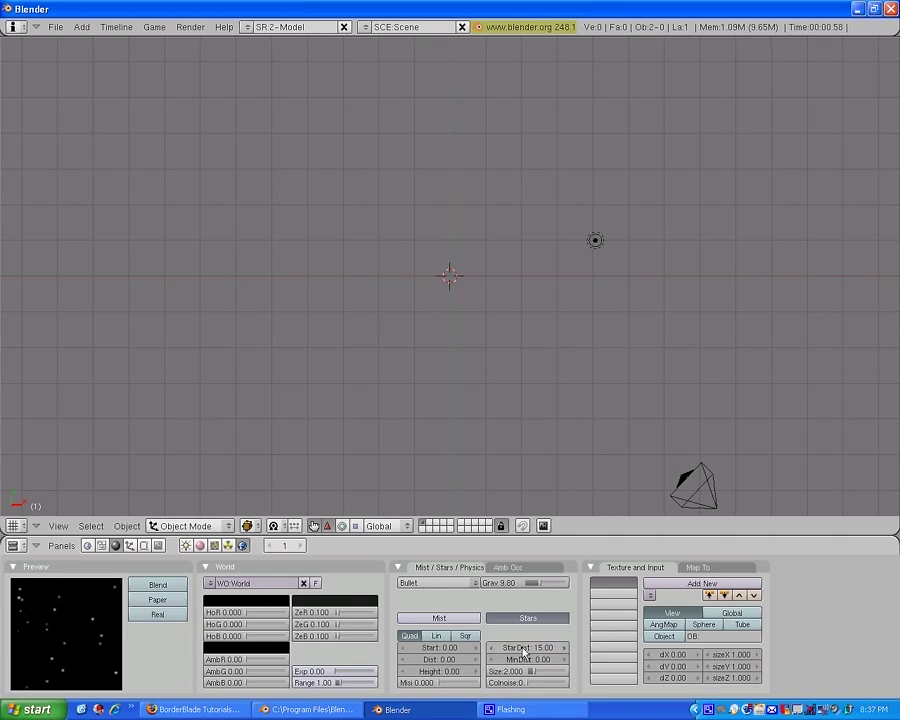
pyautogui.press('F12')
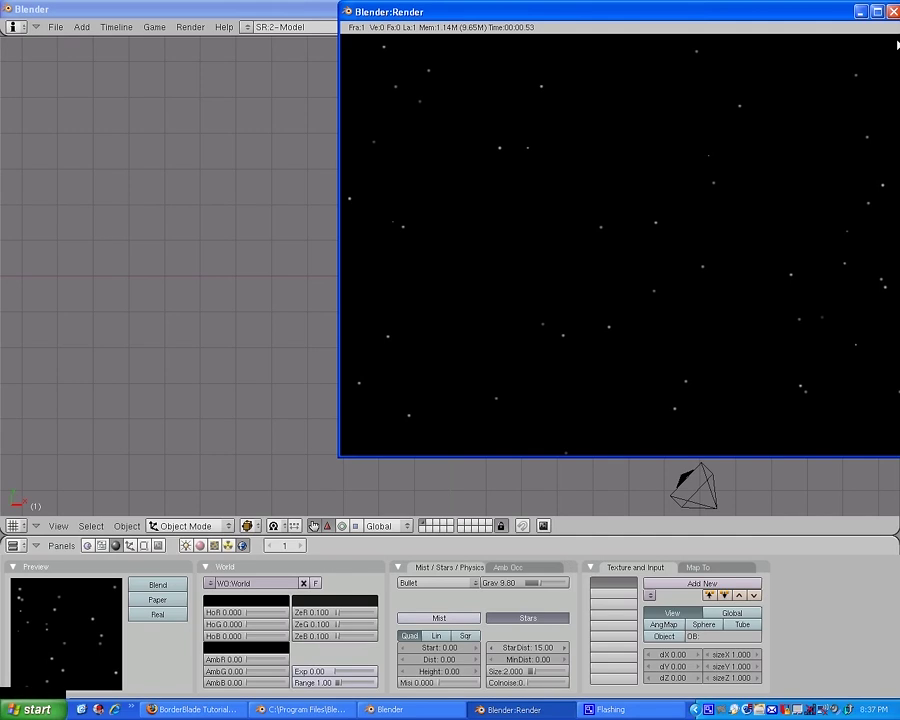
pyautogui.press('Escape')
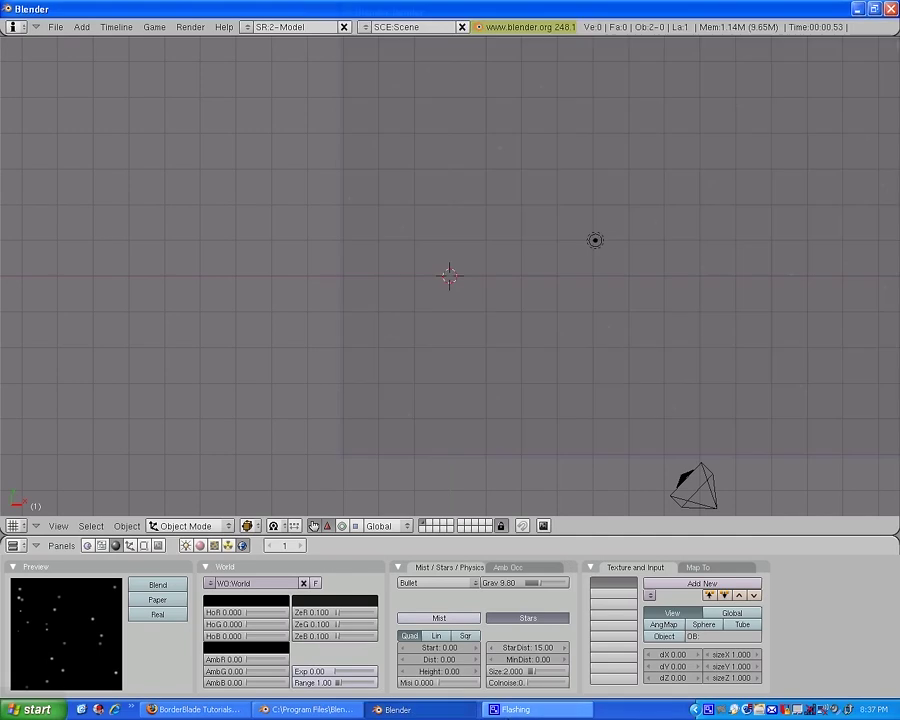
# Set the average distance between the world's stars back to 10.
pyautogui.click(520, 651)
pyautogui.write('10')
pyautogui.press('Return')
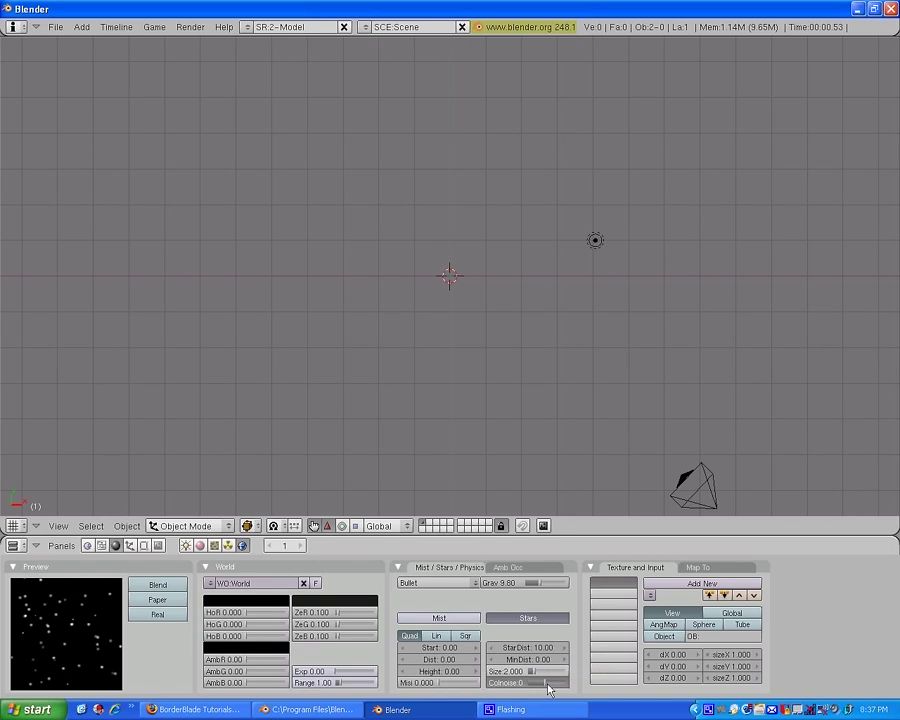
# Raise the stars' colour noise to its maximum and render the scene to check the star colours.
pyautogui.moveTo(548, 688); pyautogui.dragTo(568, 686)
pyautogui.press('F12')
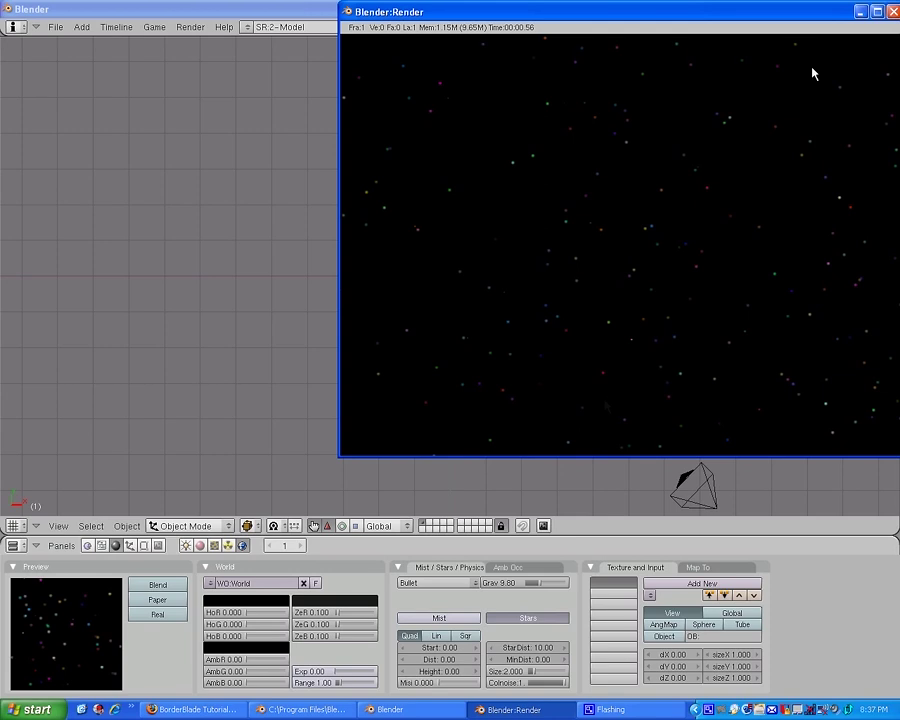
pyautogui.press('Escape')
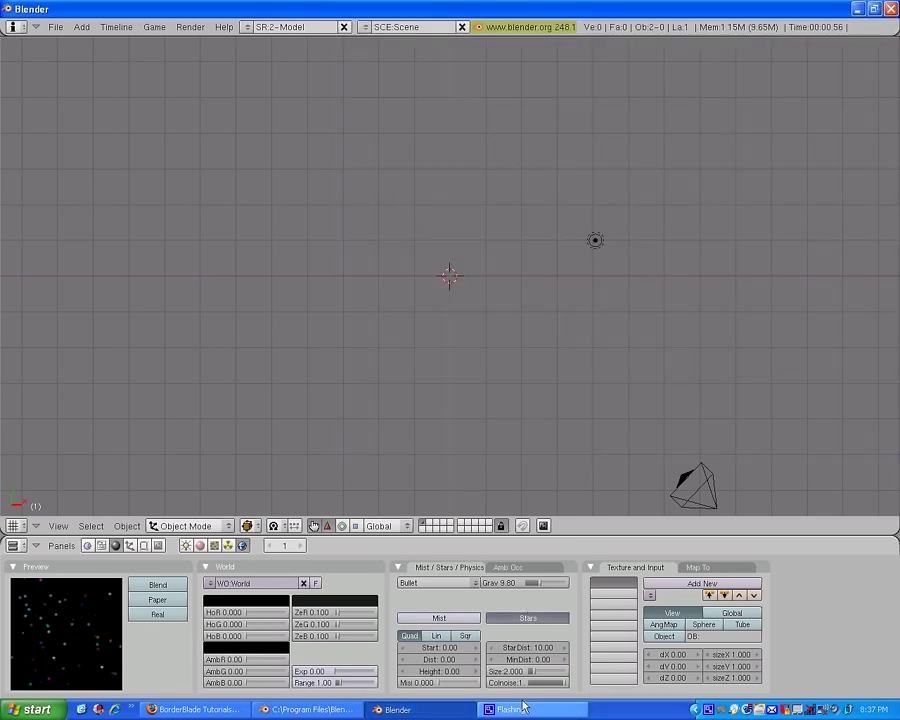
# Lower the stars' colour noise to a small fraction and render the scene to check the subtler colours.
pyautogui.moveTo(553, 683); pyautogui.dragTo(531, 684)
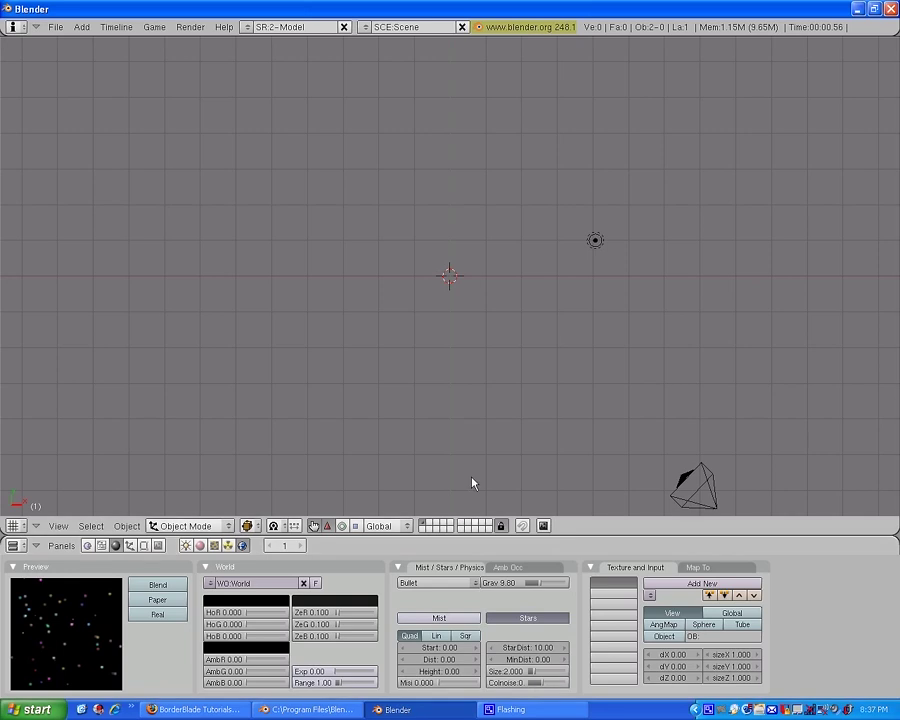
pyautogui.press('F12')
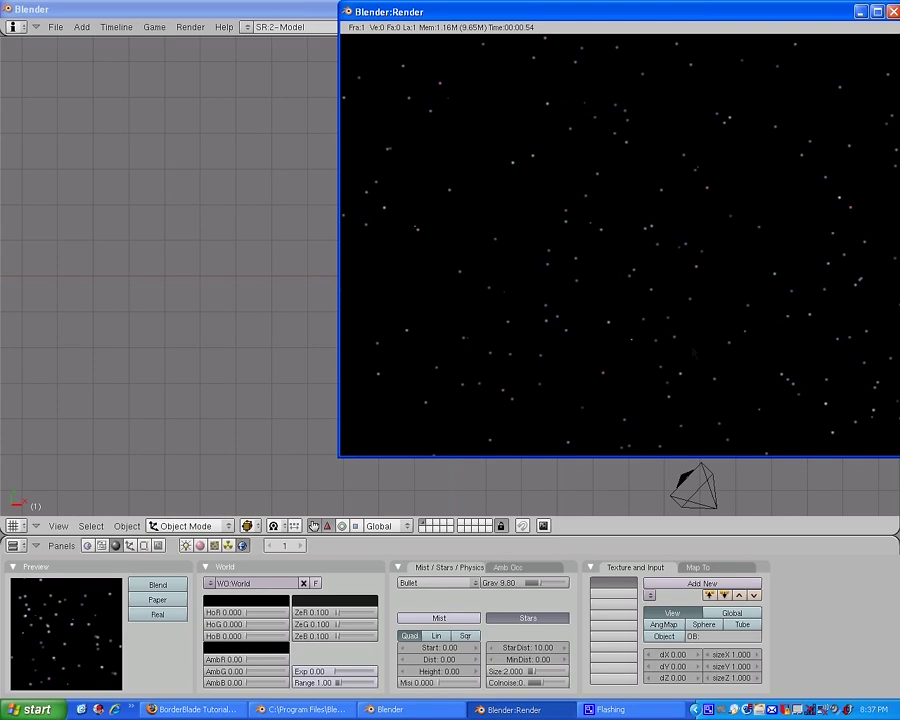
pyautogui.press('Escape')
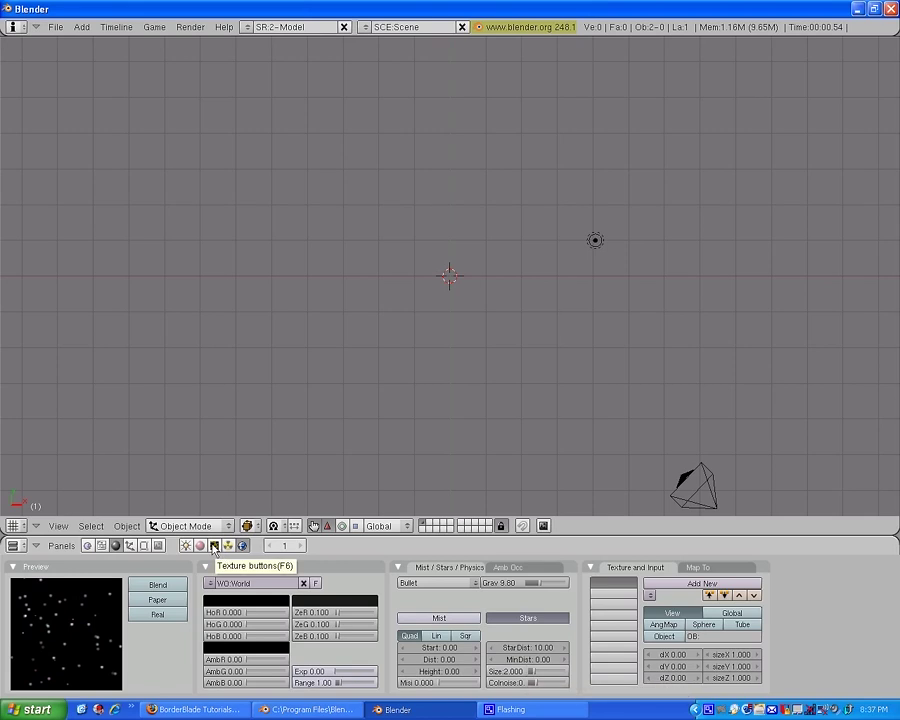
# Add a new texture to the world and set its type to Clouds.
pyautogui.click(214, 546)
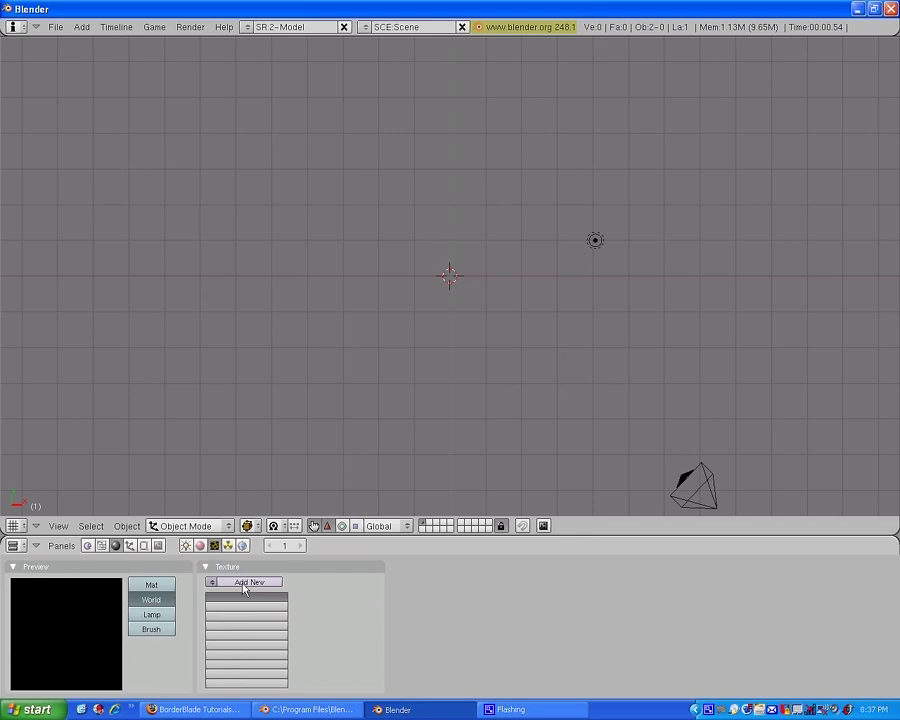
pyautogui.click(245, 583)
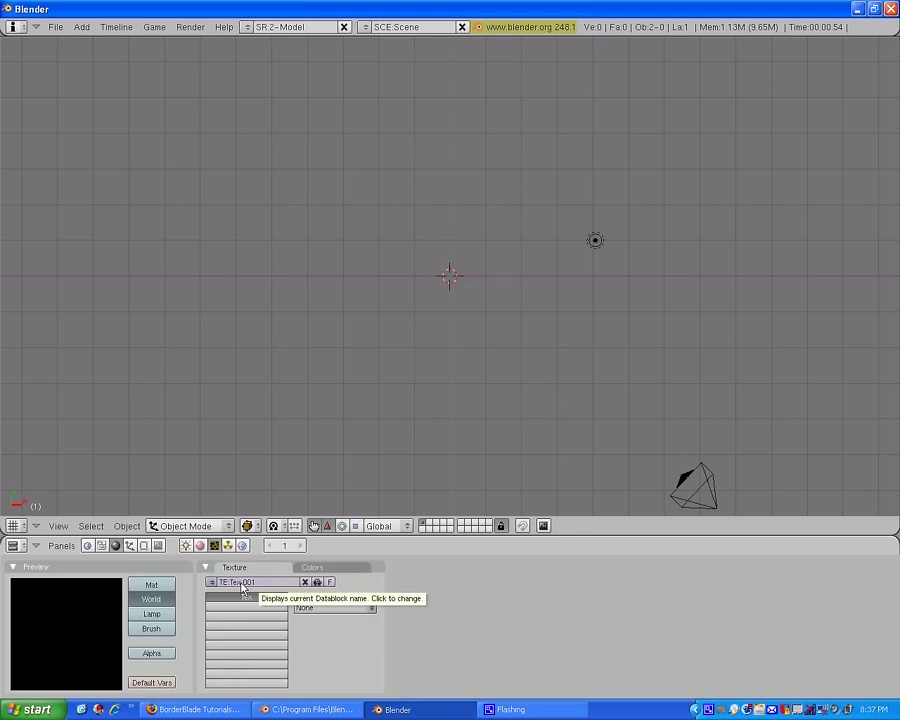
pyautogui.click(357, 608)
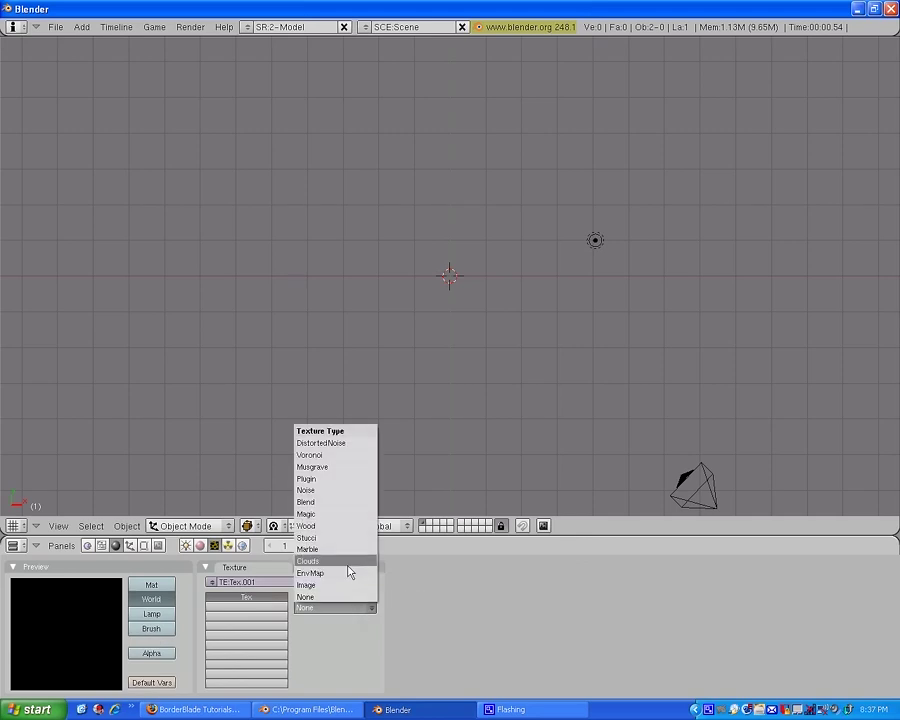
pyautogui.click(348, 563)
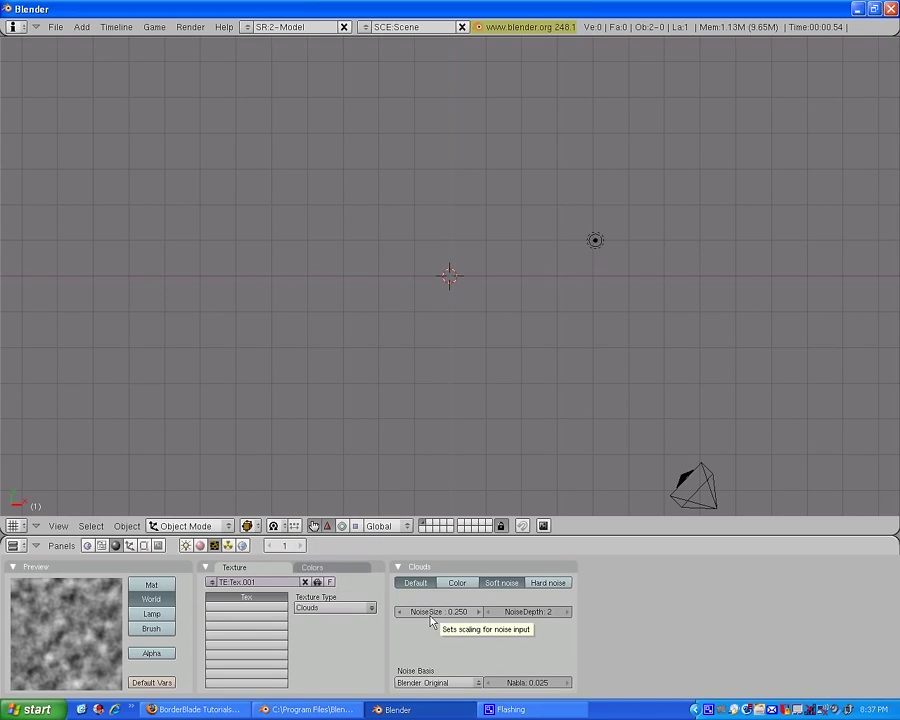
# Set the Clouds texture's noise size to 0.5 and noise depth to 6, and return to the world settings.
pyautogui.click(431, 611)
pyautogui.write('0')
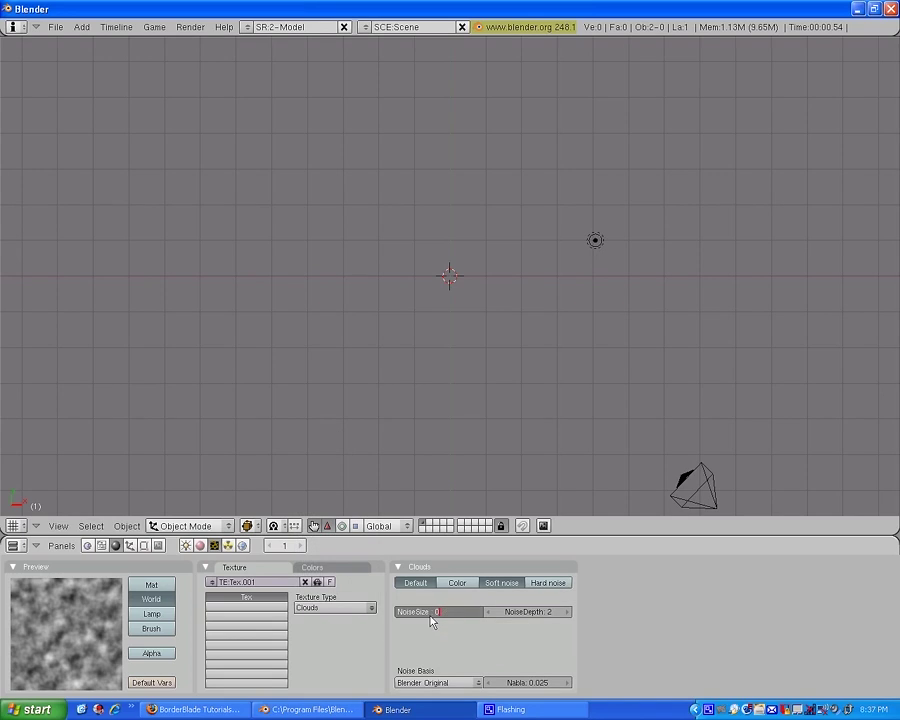
pyautogui.write('.5')
pyautogui.press('Return')
pyautogui.moveTo(512, 610); pyautogui.dragTo(704, 611)
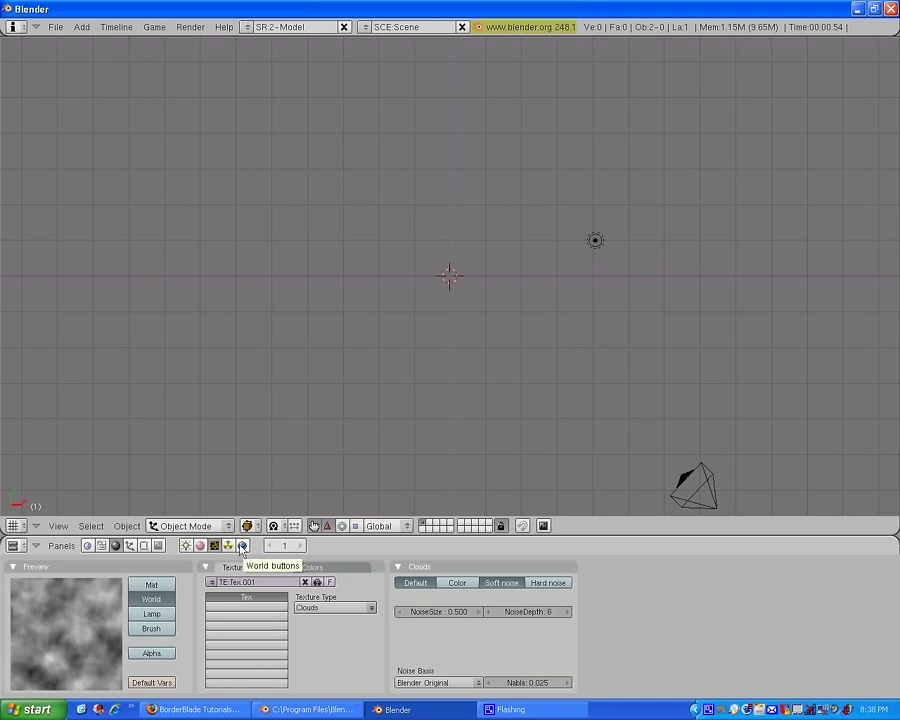
pyautogui.click(242, 545)
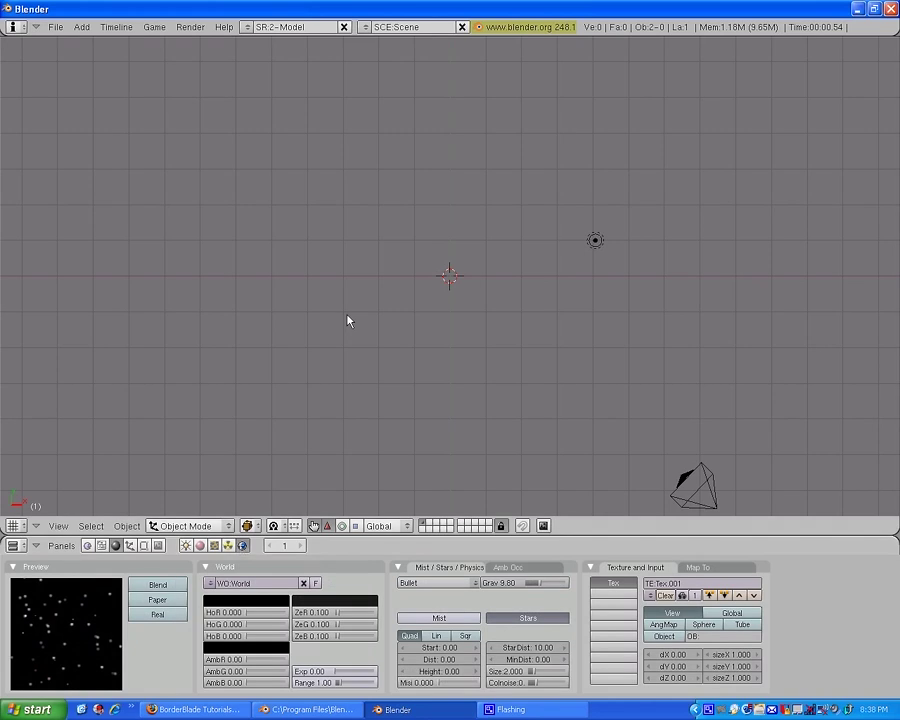
# Load hubble-eagle-nebula-wide-field-04086y.jpg from the Desktop as the 3D view's background image and close the background image settings.
pyautogui.click(68, 529)
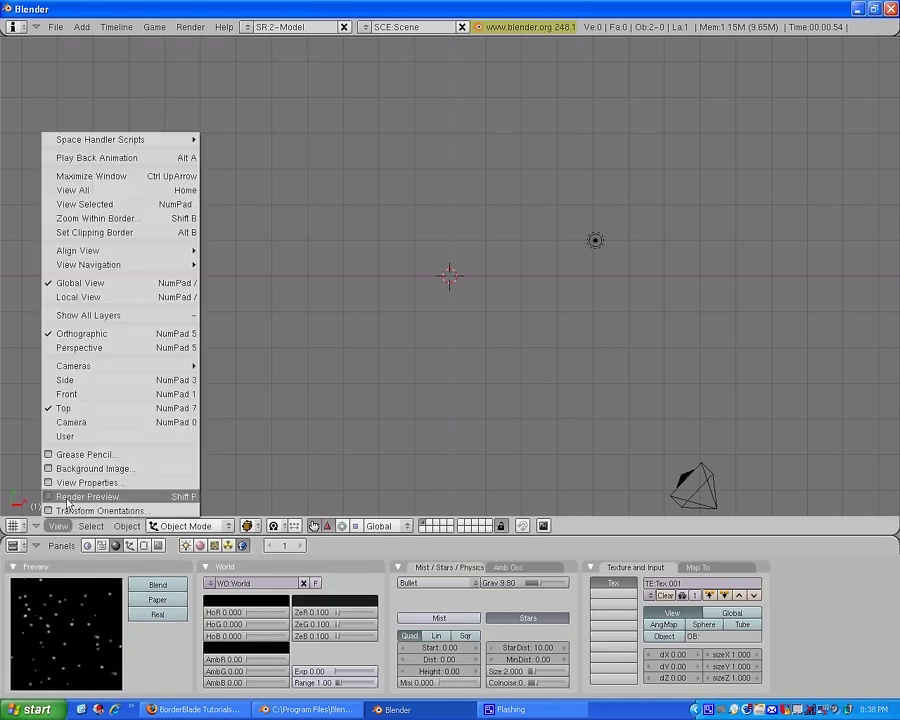
pyautogui.click(77, 472)
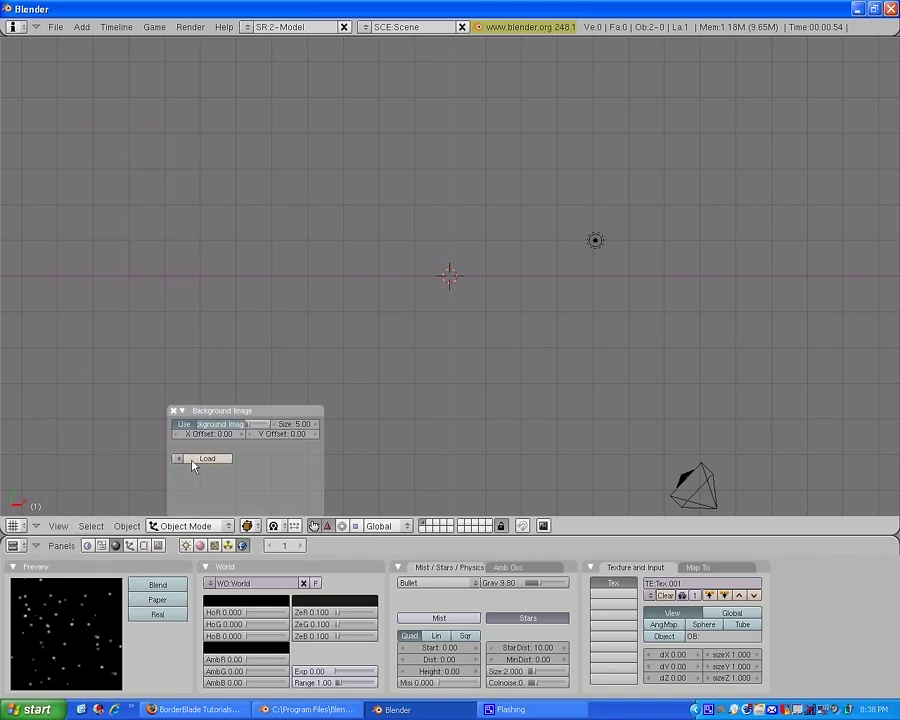
pyautogui.click(190, 460)
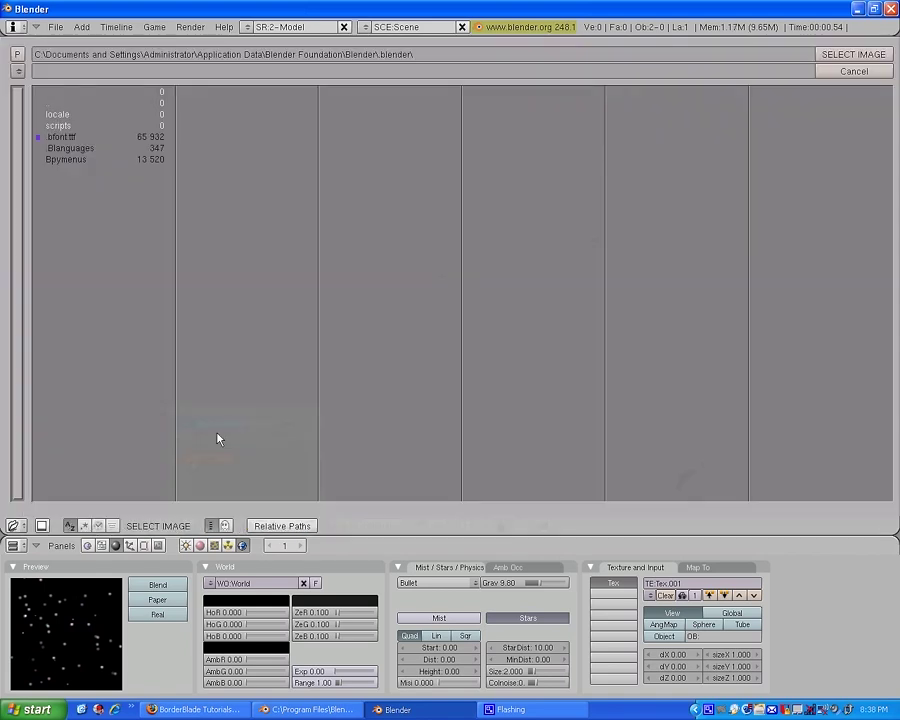
pyautogui.click(17, 71)
pyautogui.click(84, 213)
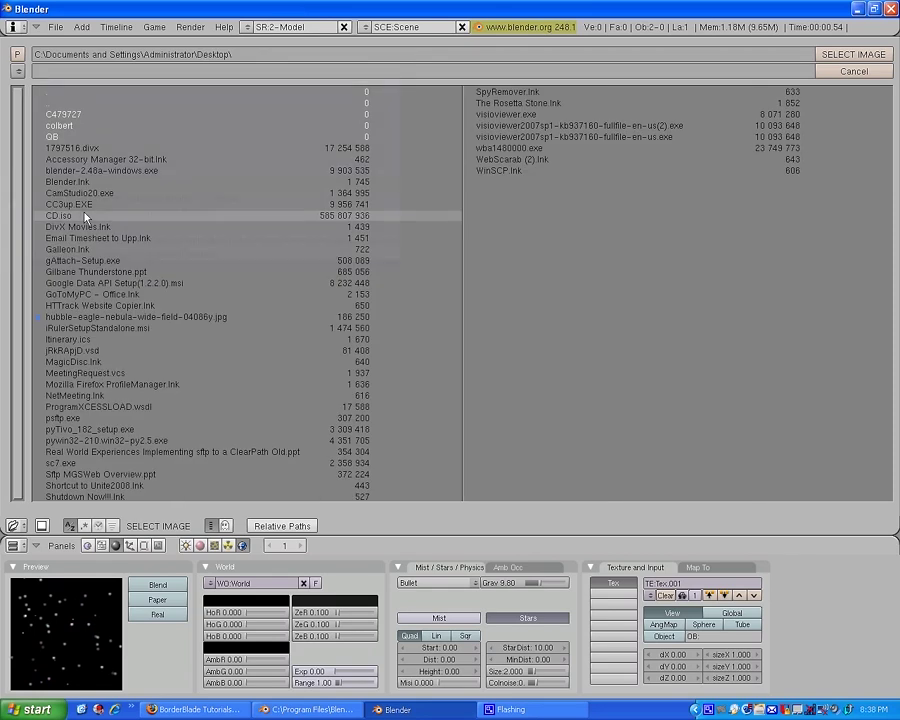
pyautogui.click(60, 317)
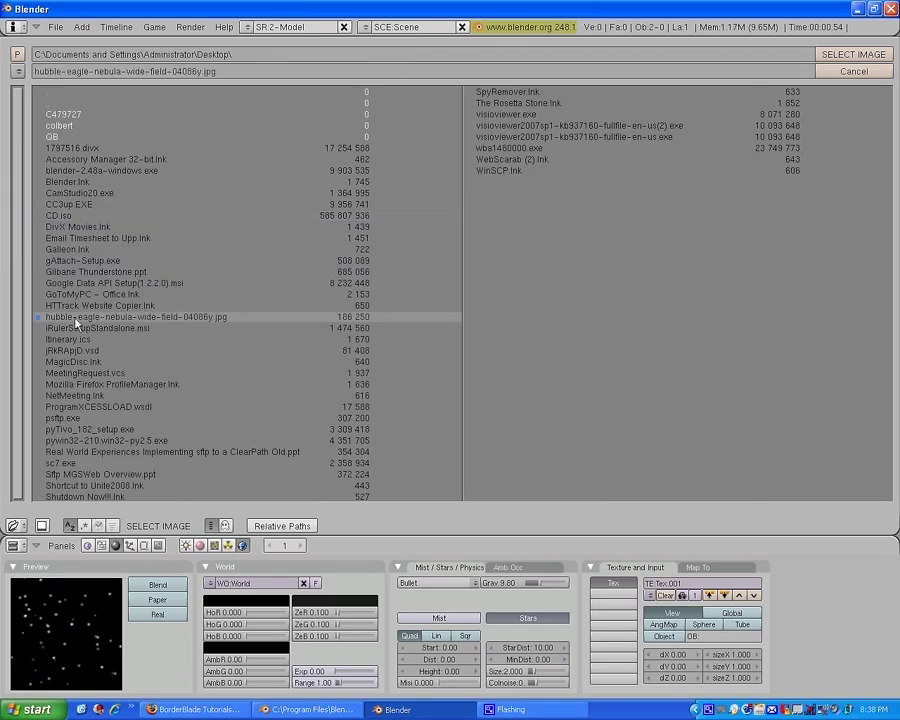
pyautogui.click(852, 54)
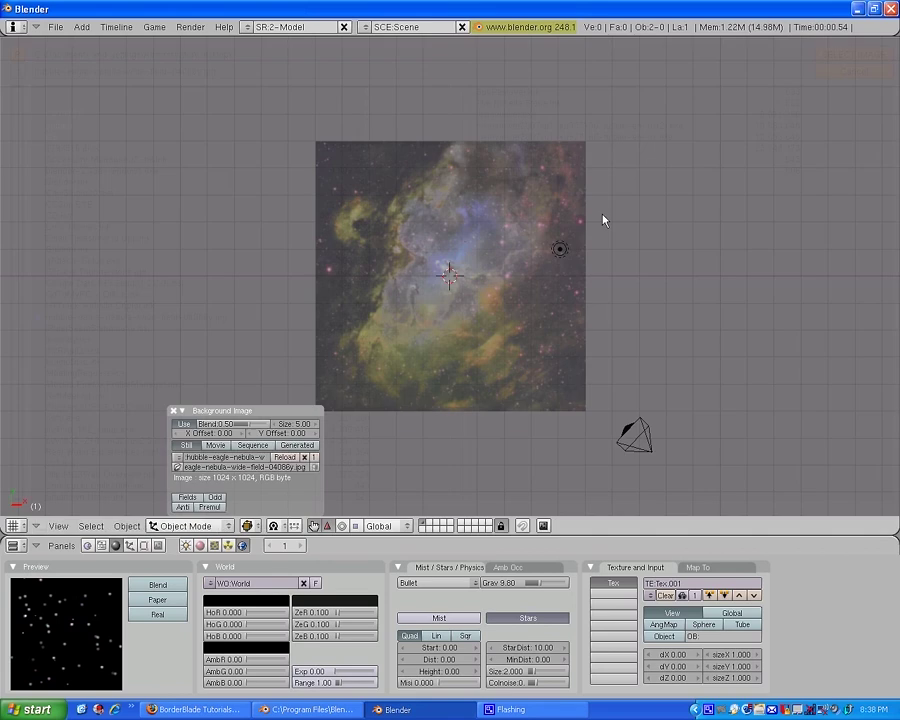
pyautogui.keyDown('ctrl'); pyautogui.moveTo(602, 219); pyautogui.dragTo(544, 264, button='middle'); pyautogui.keyUp('ctrl')
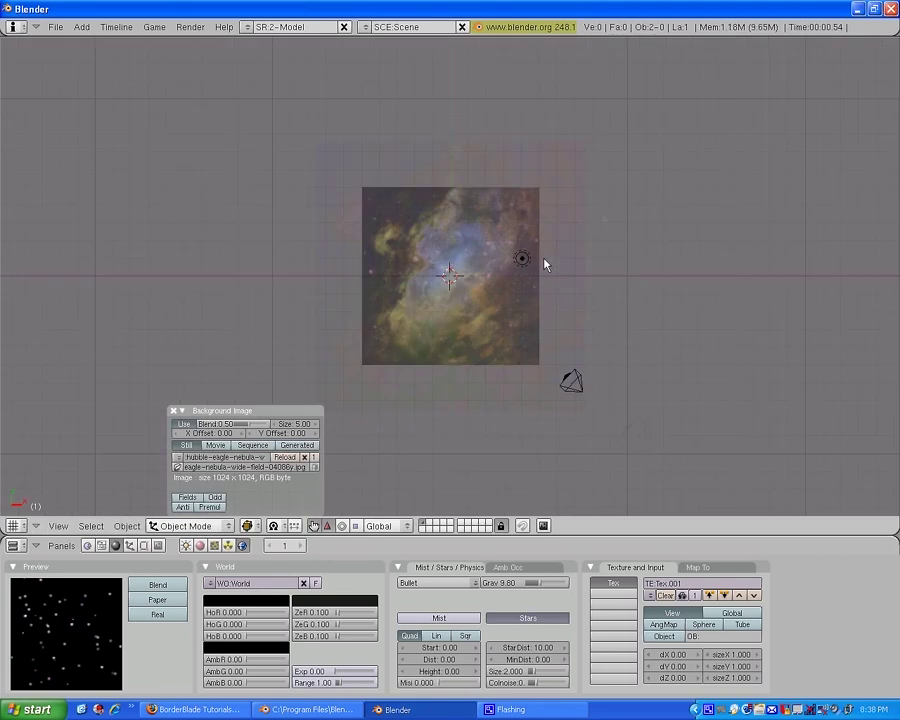
pyautogui.scroll(5, 545, 265)
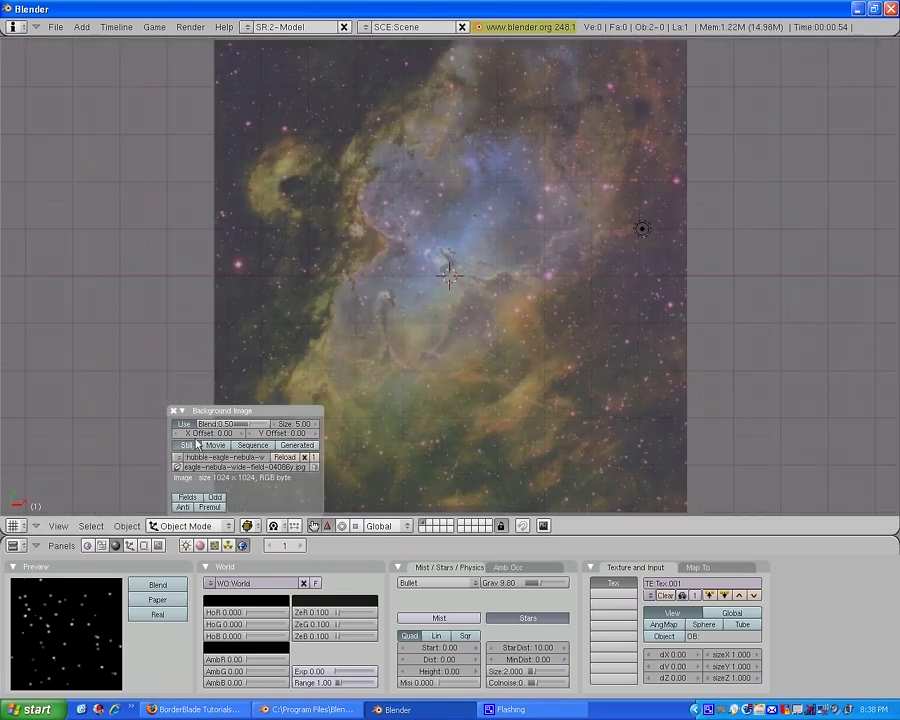
pyautogui.click(173, 410)
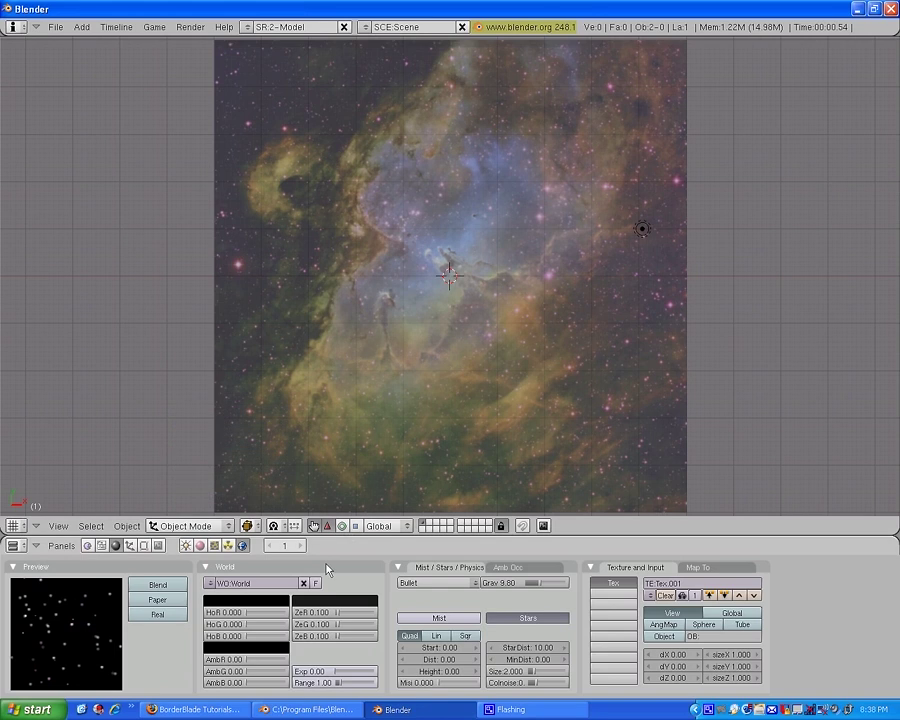
# Sample the world's horizon colour from the dark left edge of the nebula image and darken it to R 0.153, G 0.153, B 0.158.
pyautogui.click(246, 601)
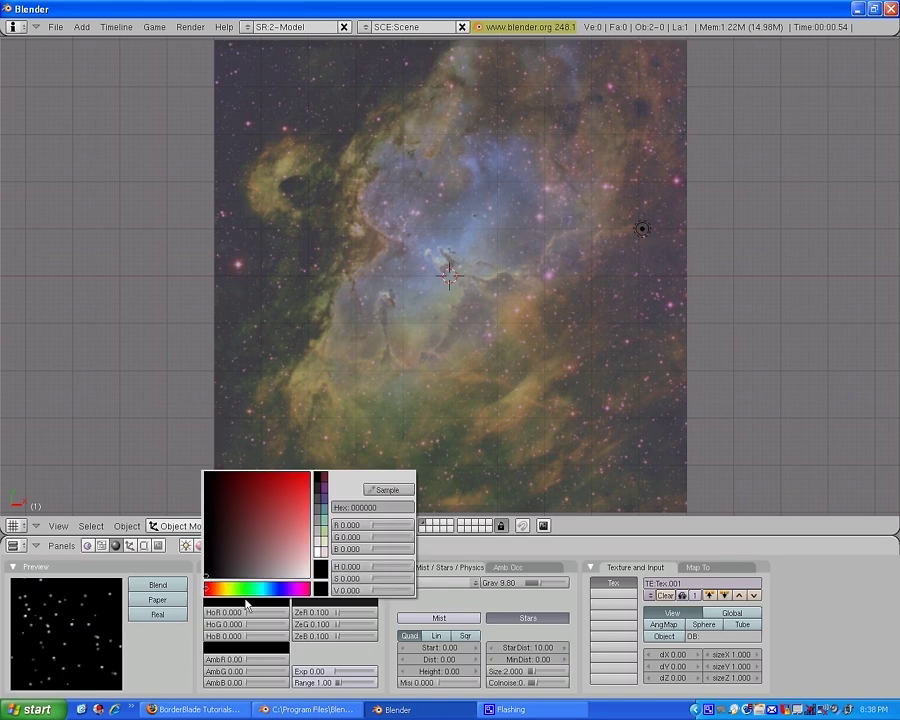
pyautogui.click(378, 490)
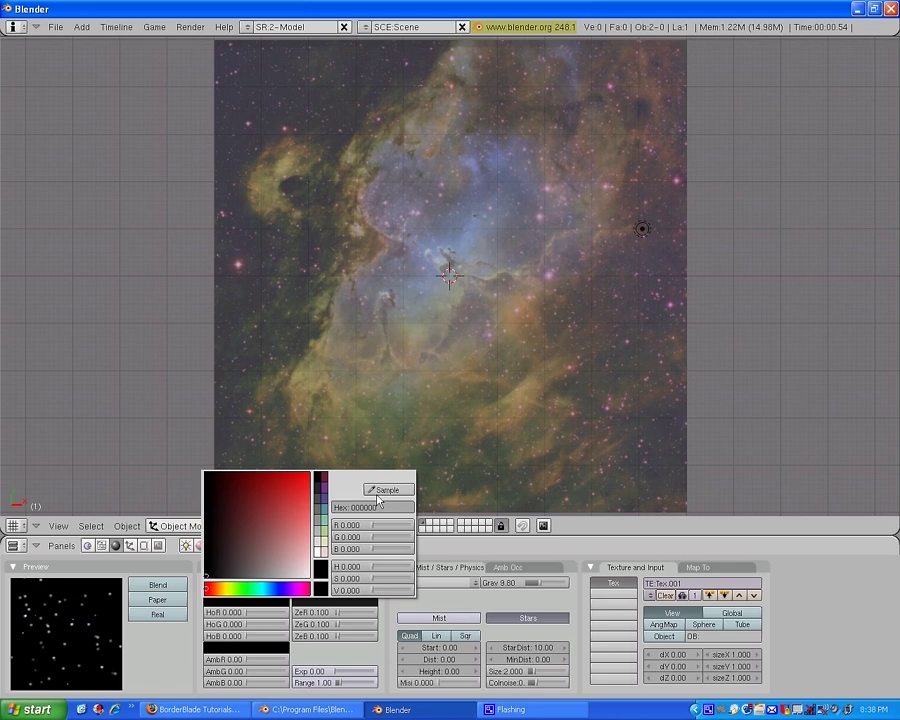
pyautogui.click(234, 278)
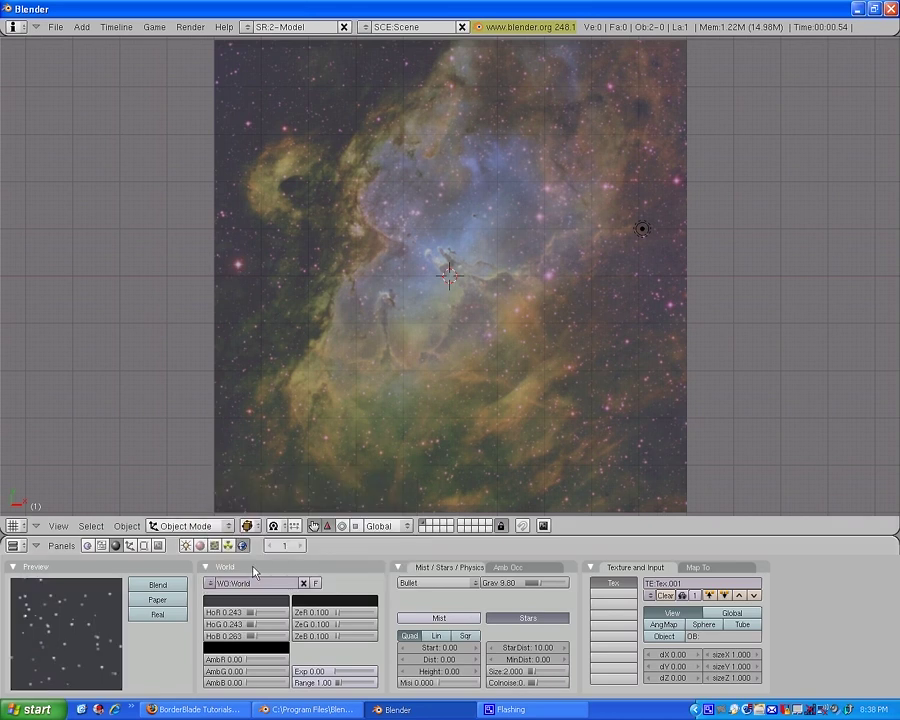
pyautogui.moveTo(256, 612); pyautogui.dragTo(256, 637)
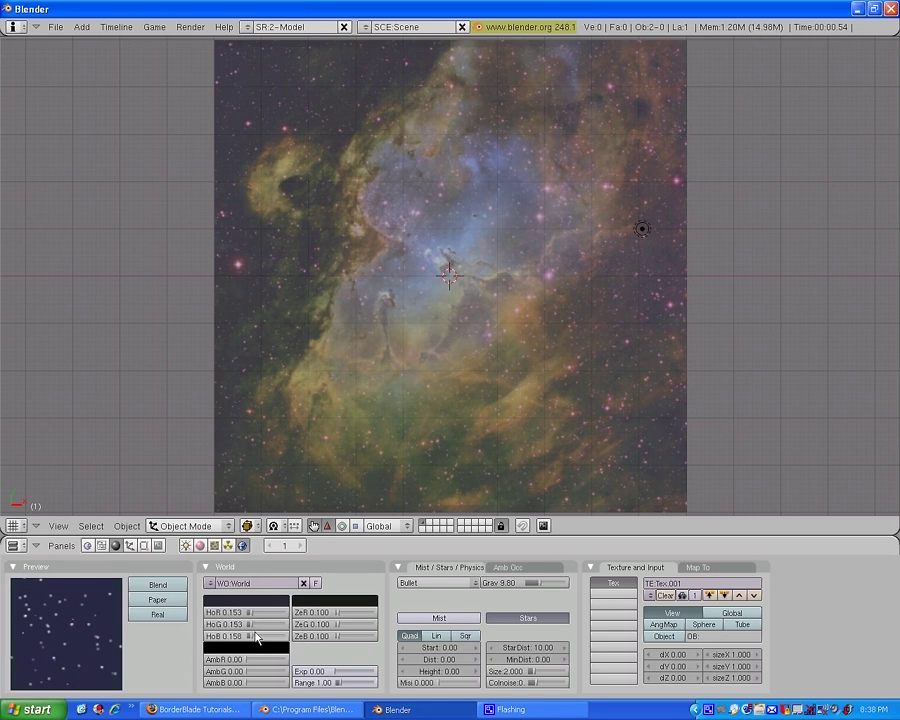
# Set the world's zenith colour to R 0.486, G 0.580, B 0.710 by sampling the bright blue centre of the nebula image.
pyautogui.scroll(-2, 331, 167)
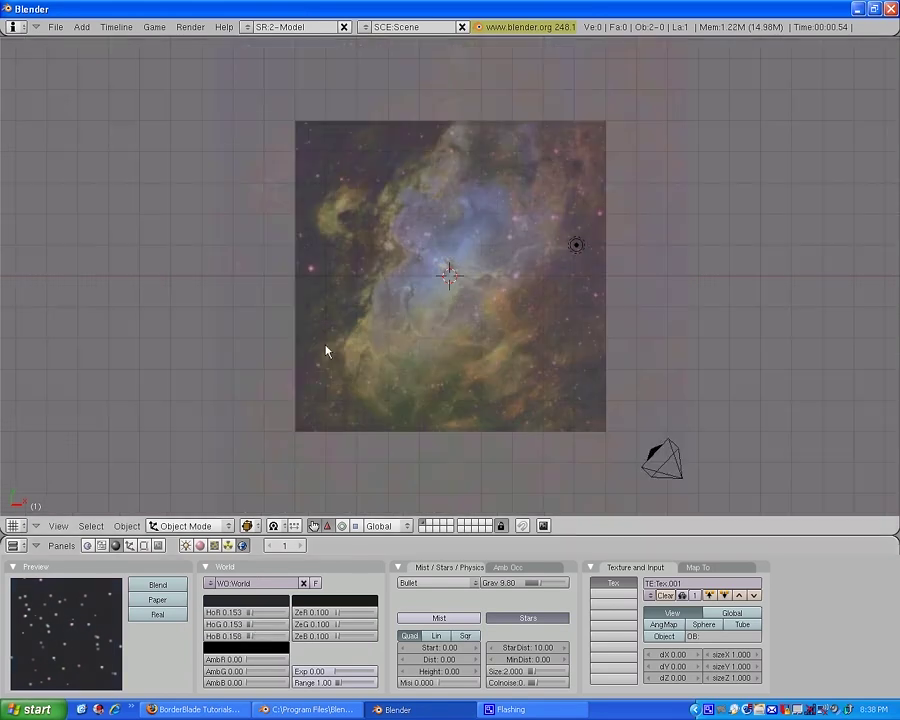
pyautogui.scroll(2, 325, 349)
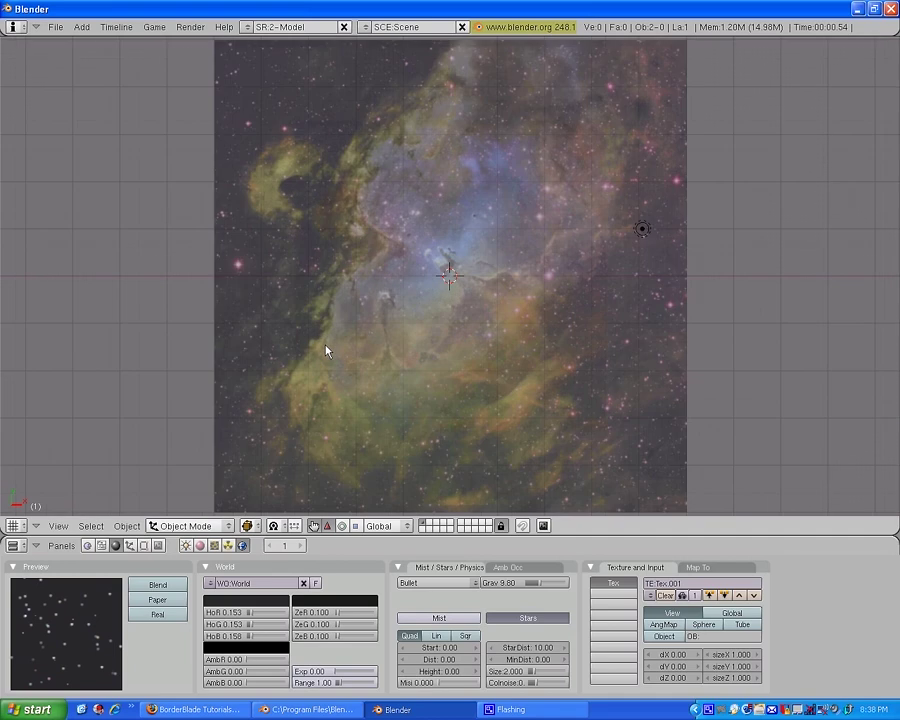
pyautogui.click(306, 603)
pyautogui.click(306, 603)
pyautogui.click(474, 489)
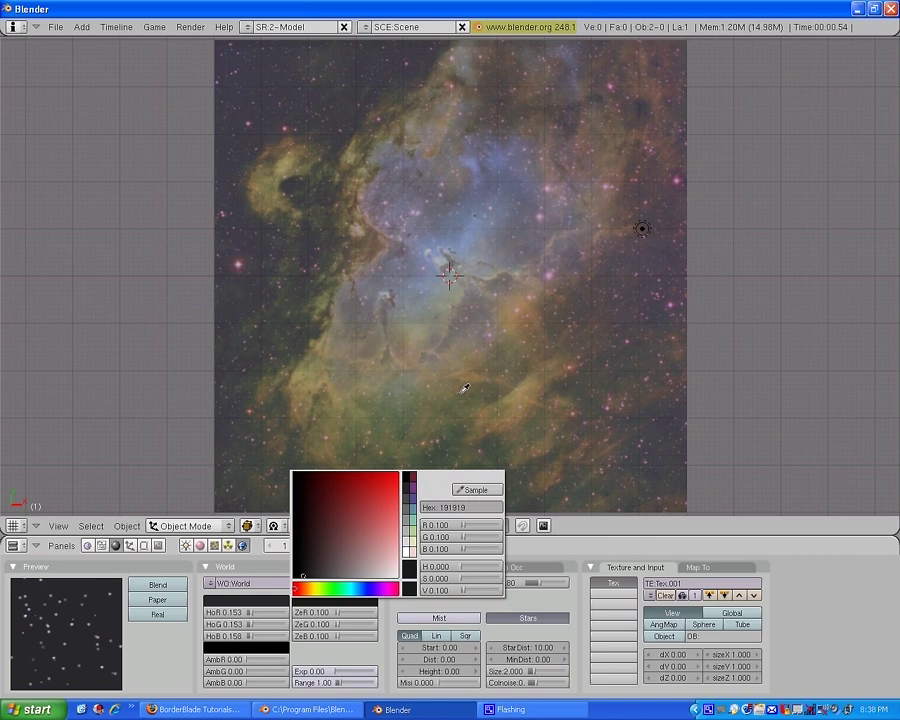
pyautogui.click(467, 240)
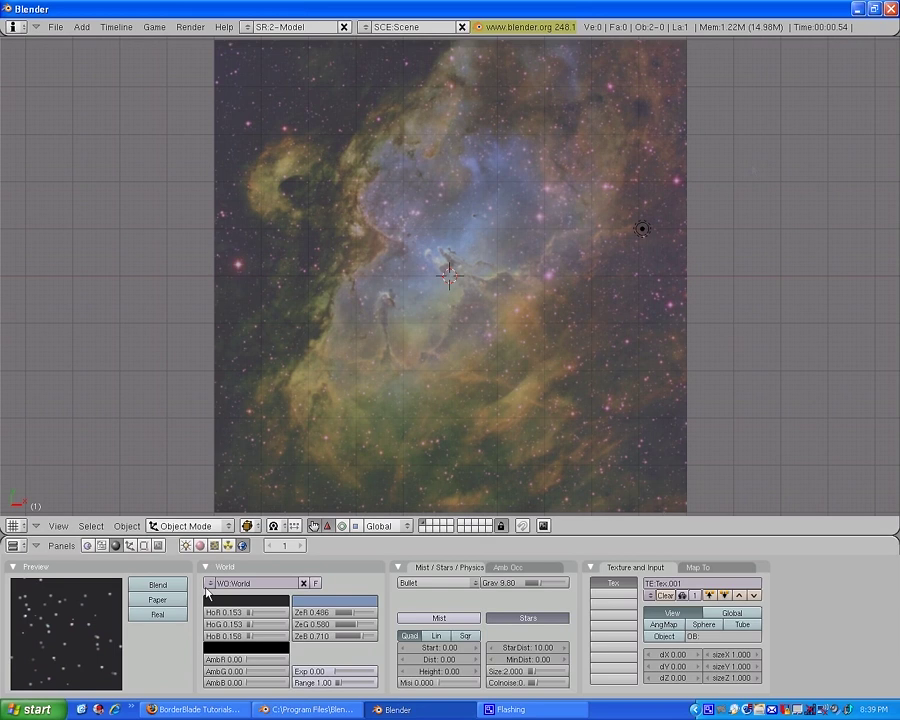
# Enable the Blend and Real sky options for the world, leaving Paper off.
pyautogui.click(170, 585)
pyautogui.click(170, 585)
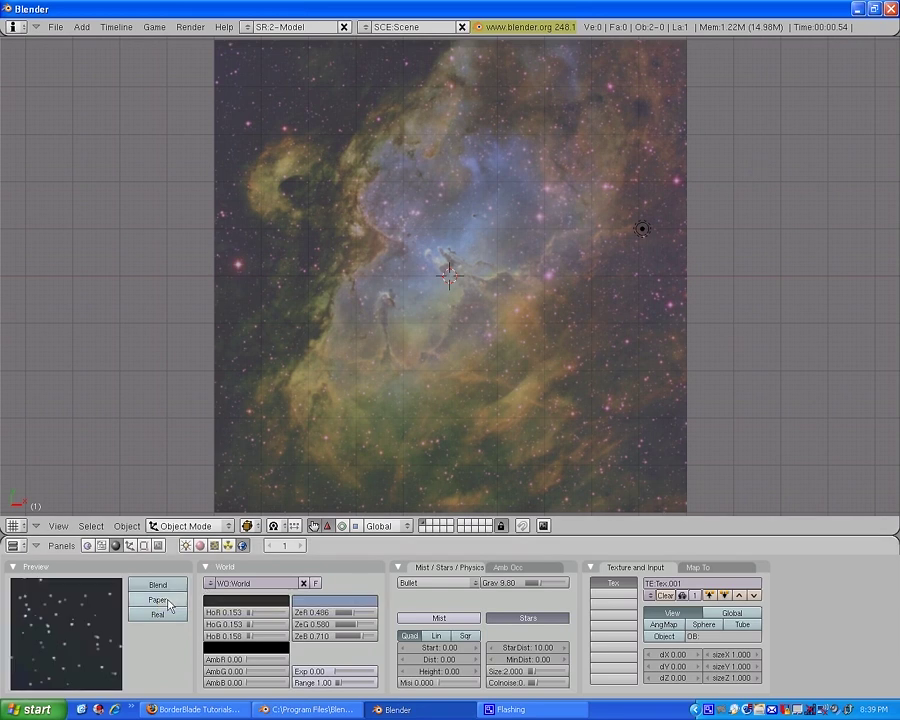
pyautogui.click(162, 587)
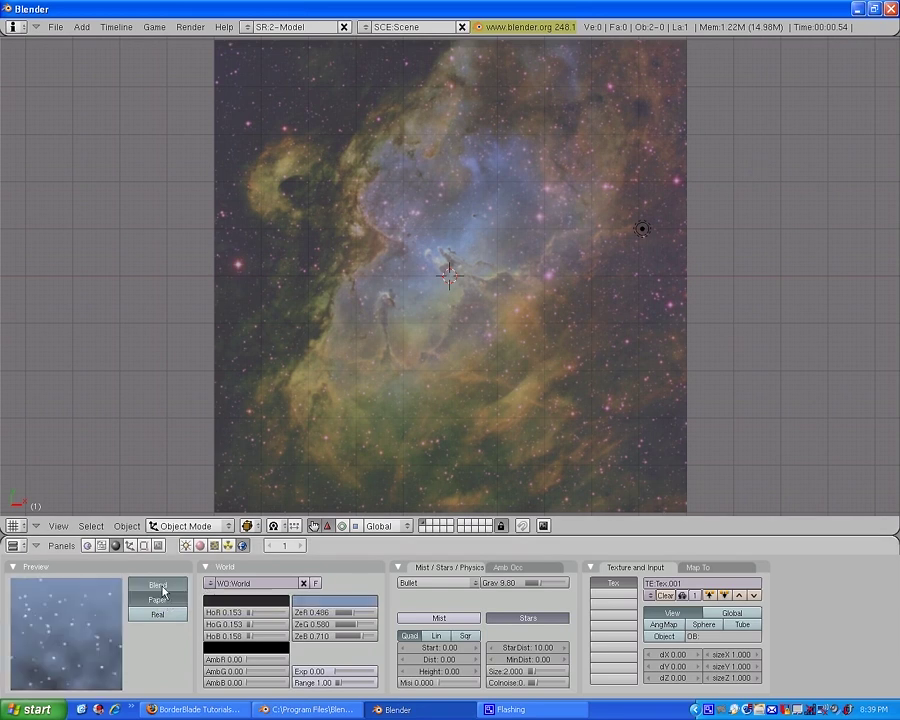
pyautogui.click(164, 613)
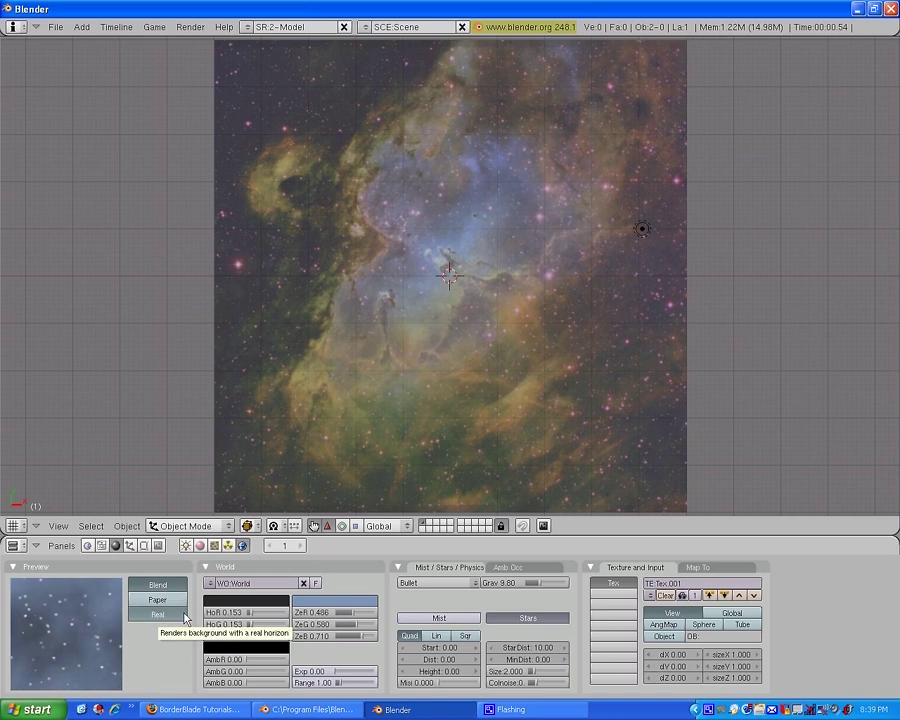
pyautogui.click(152, 612)
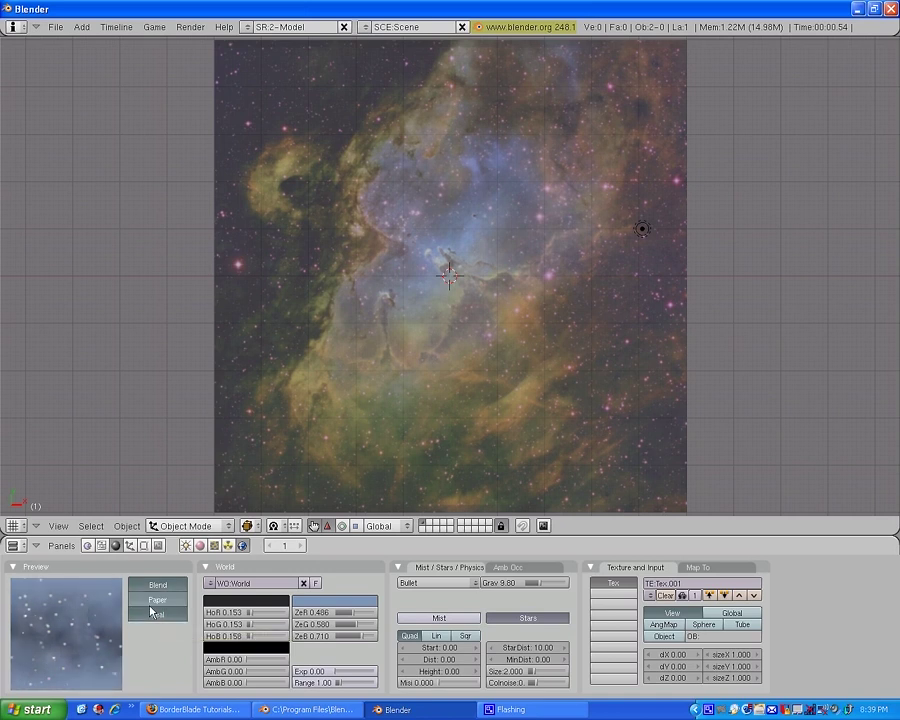
pyautogui.click(152, 612)
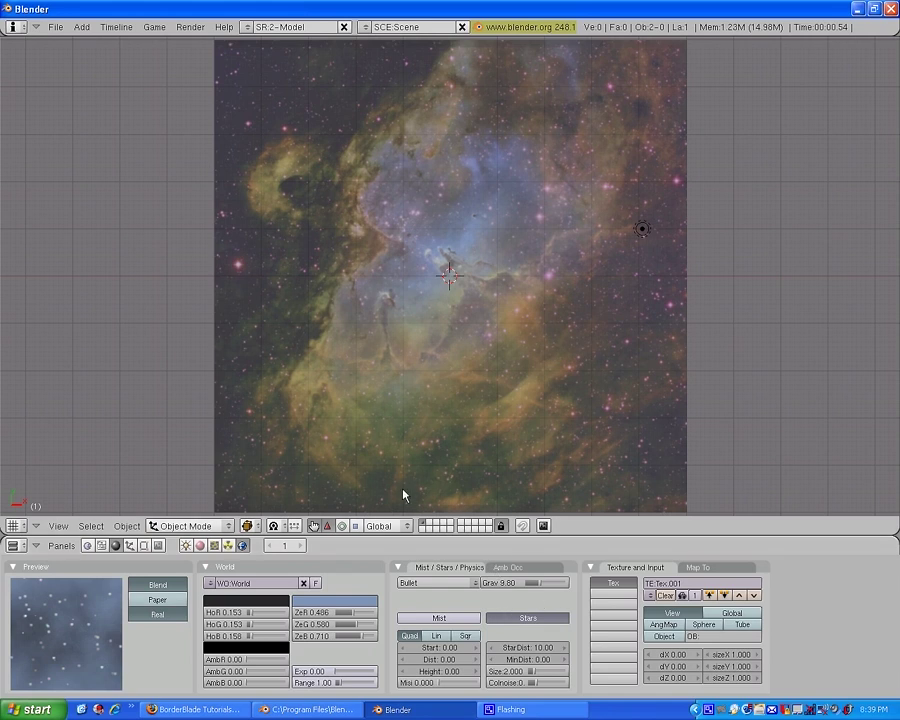
# Render a test image of the blended sky, close it and return to the world settings.
pyautogui.click(228, 545)
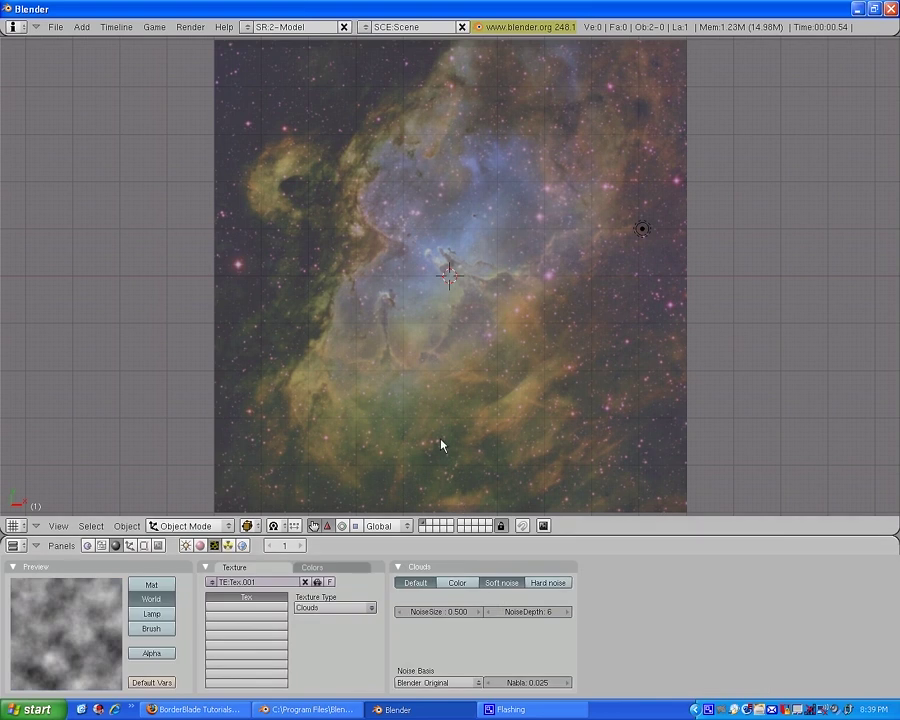
pyautogui.press('F12')
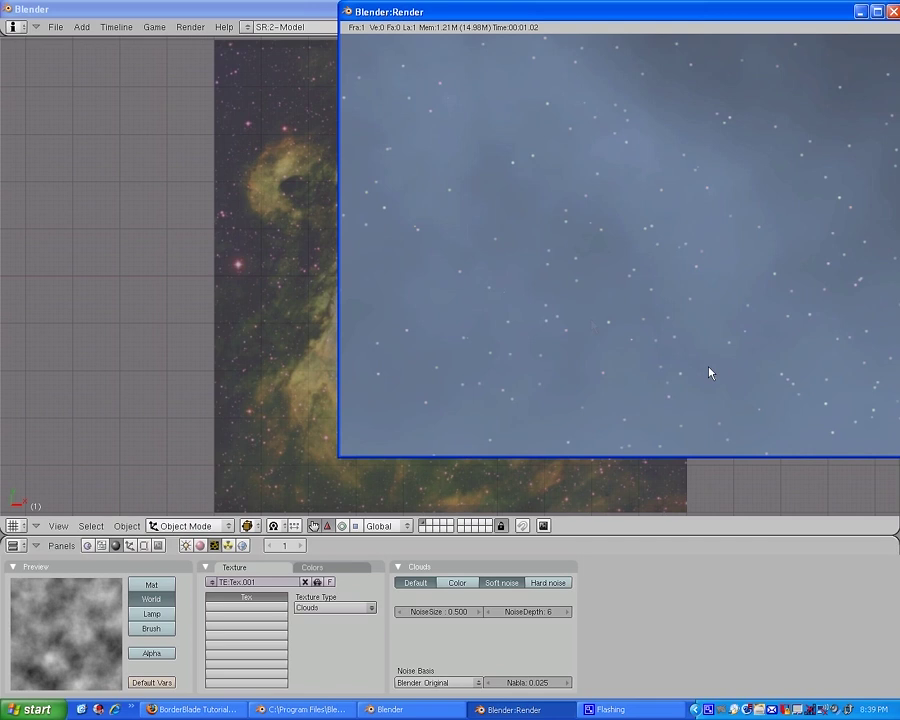
pyautogui.click(893, 12)
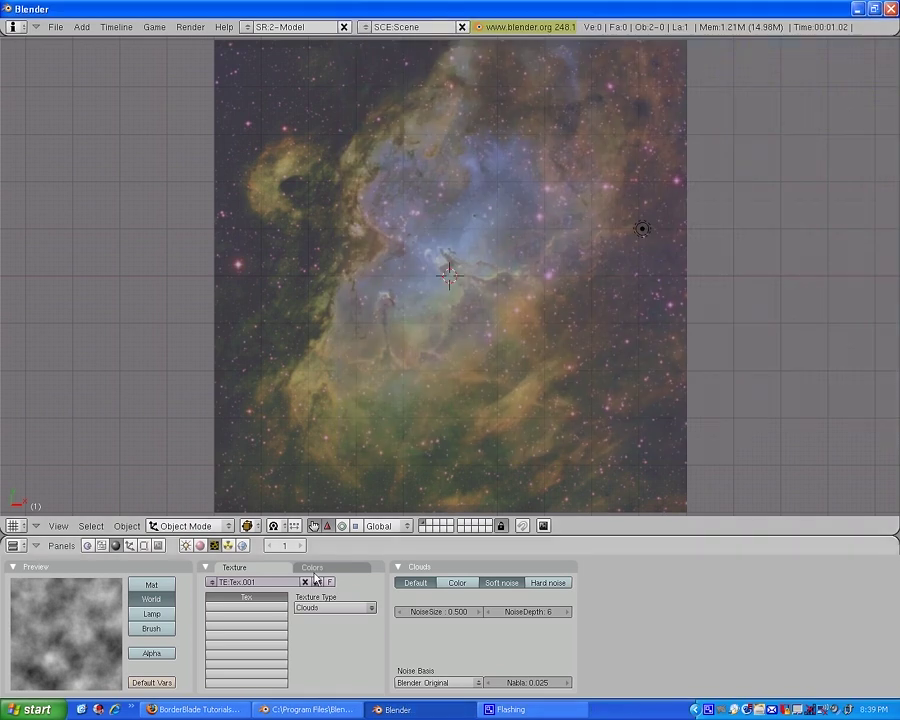
pyautogui.click(241, 546)
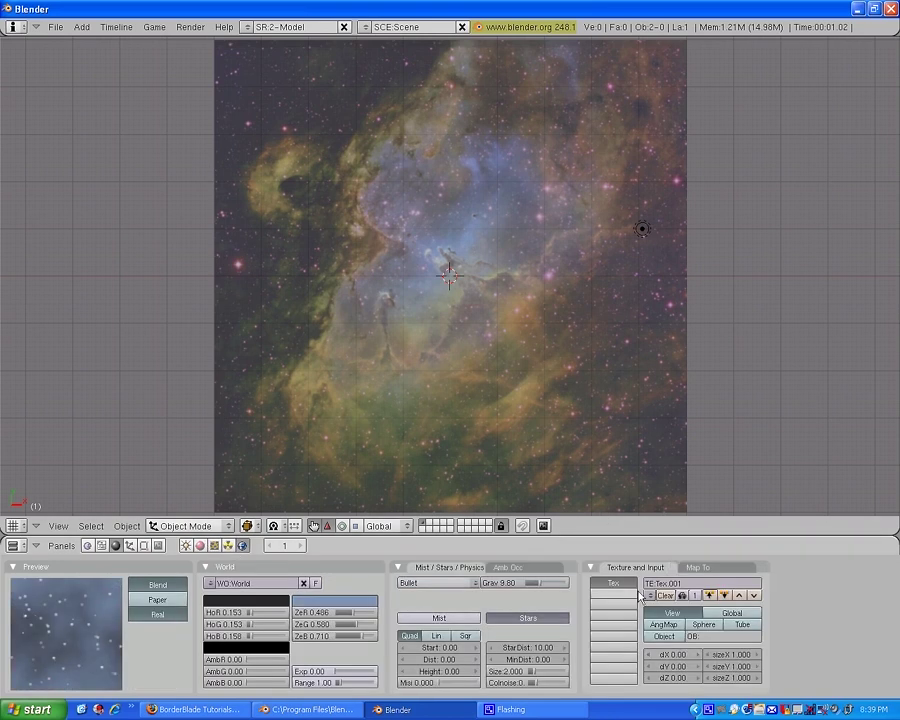
# Try the View, AngMap and Tube texture coordinates for the world's Clouds texture.
pyautogui.click(688, 614)
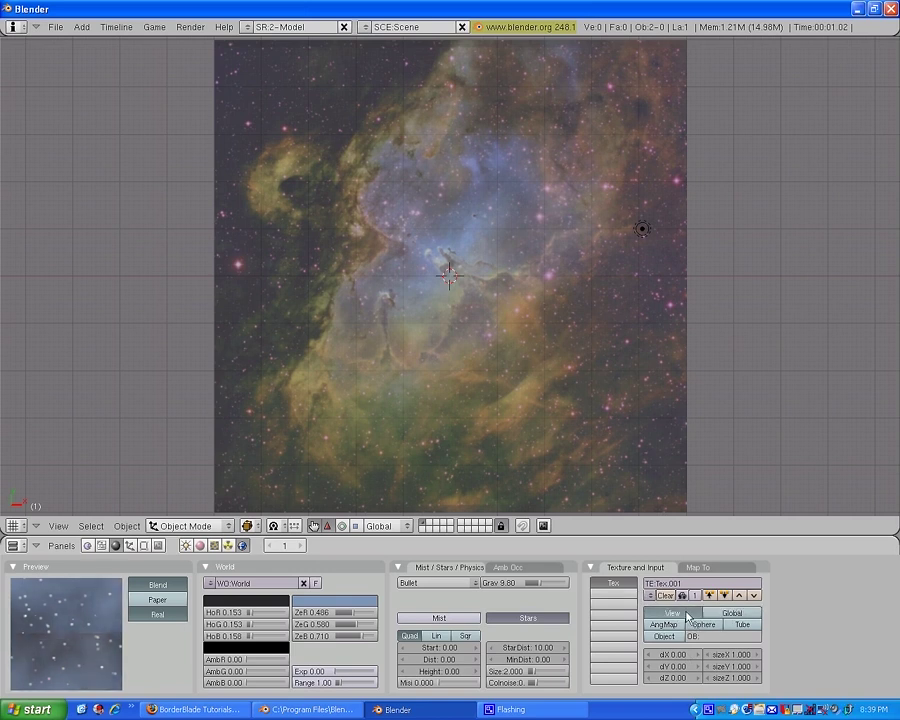
pyautogui.click(663, 626)
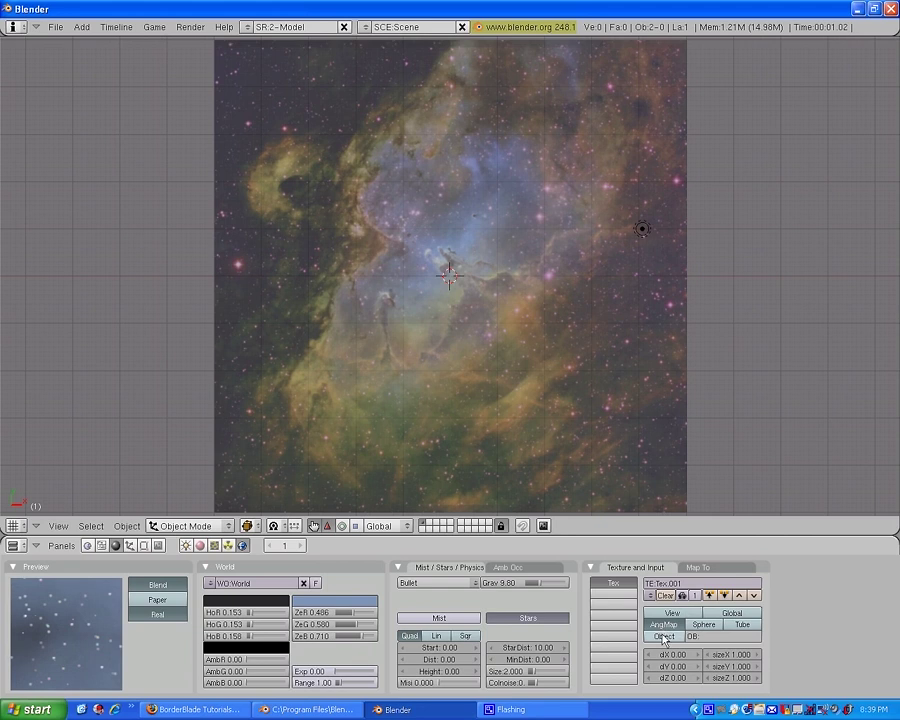
pyautogui.click(738, 625)
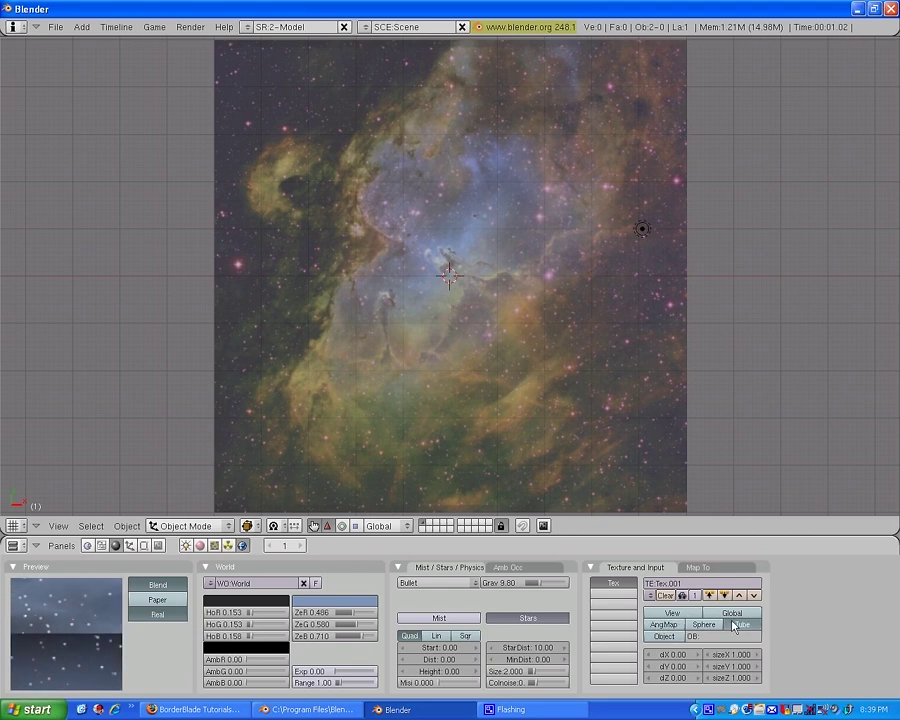
# Set the Clouds texture's mapping colour to R 0.553, G 0.443, B 0.286, sampled from the nebula's orange-brown area.
pyautogui.click(698, 566)
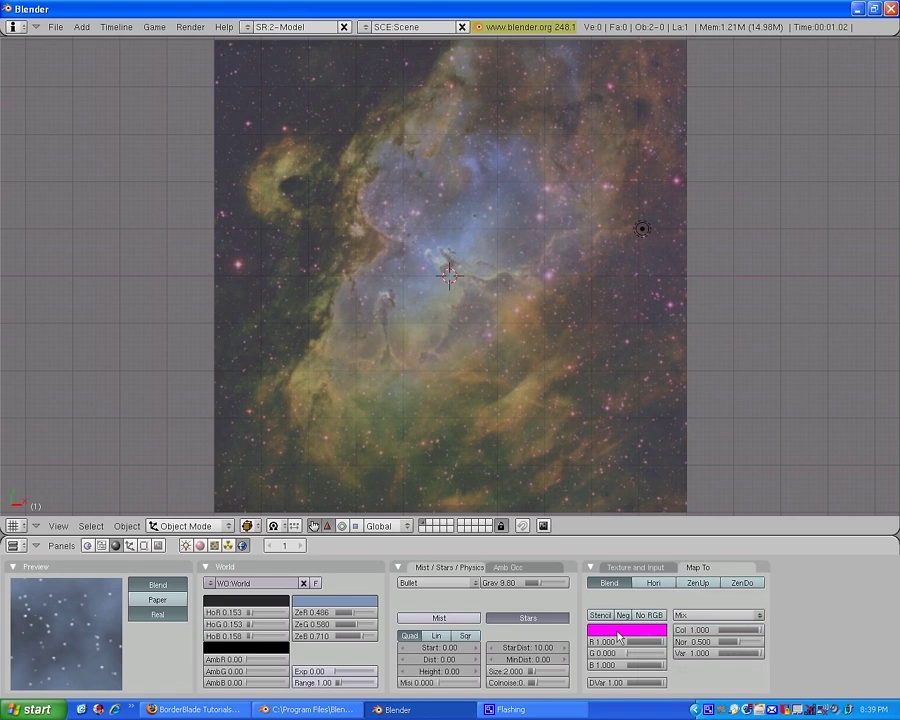
pyautogui.click(618, 632)
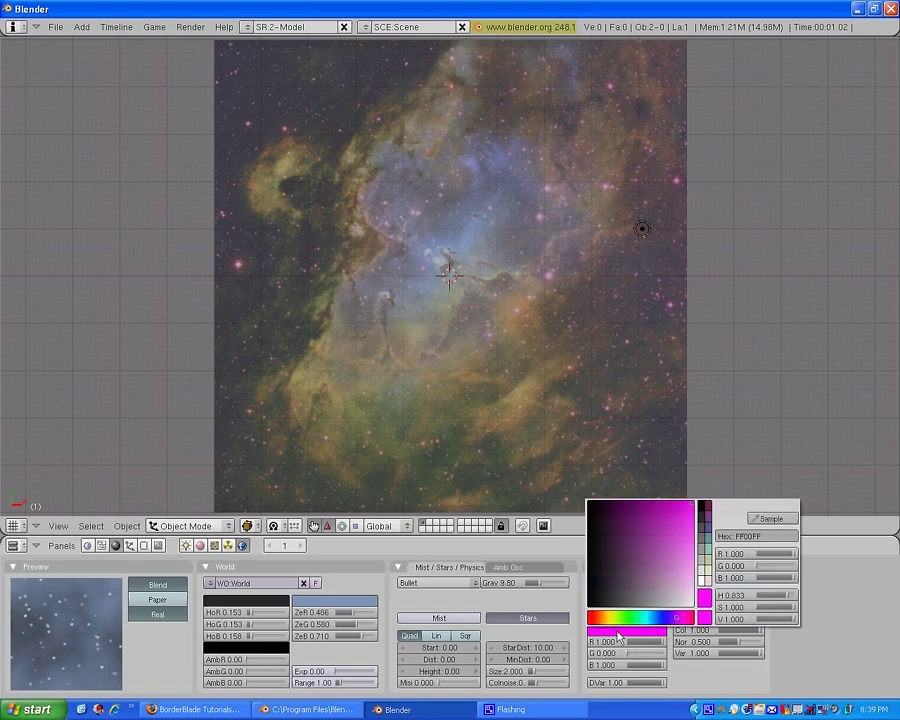
pyautogui.click(764, 523)
pyautogui.click(513, 328)
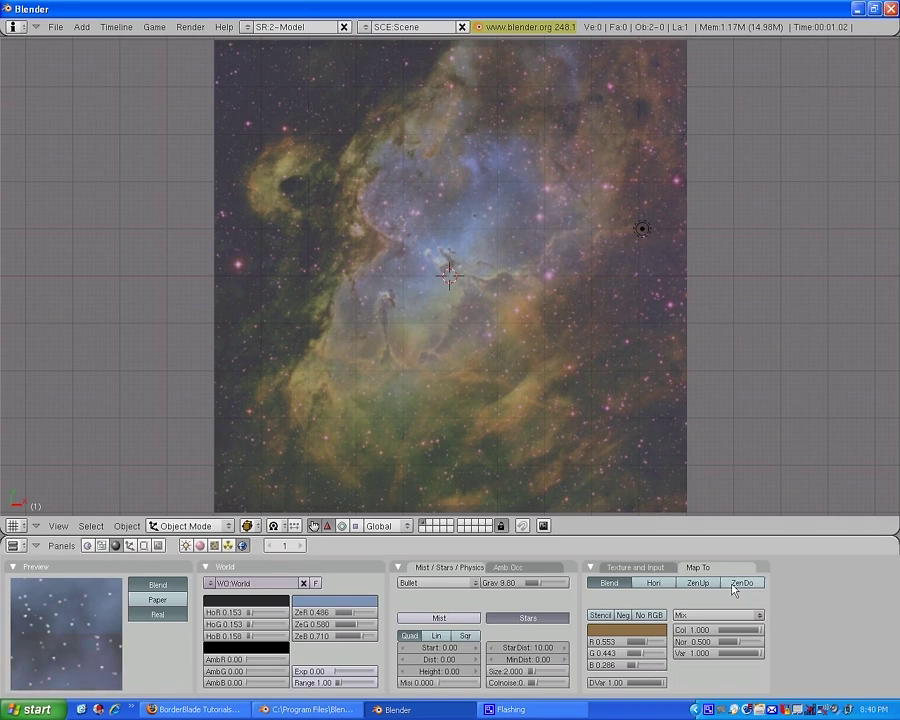
# Map the Clouds texture to the horizon colour instead of the blend, and render a test image.
pyautogui.click(653, 582)
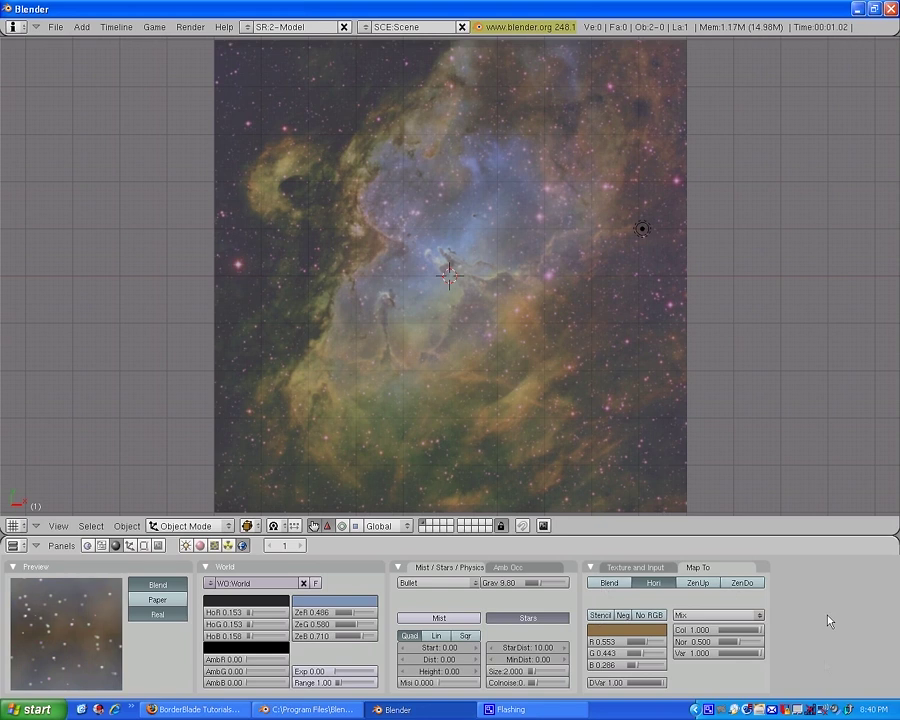
pyautogui.press('F12')
pyautogui.click(890, 12)
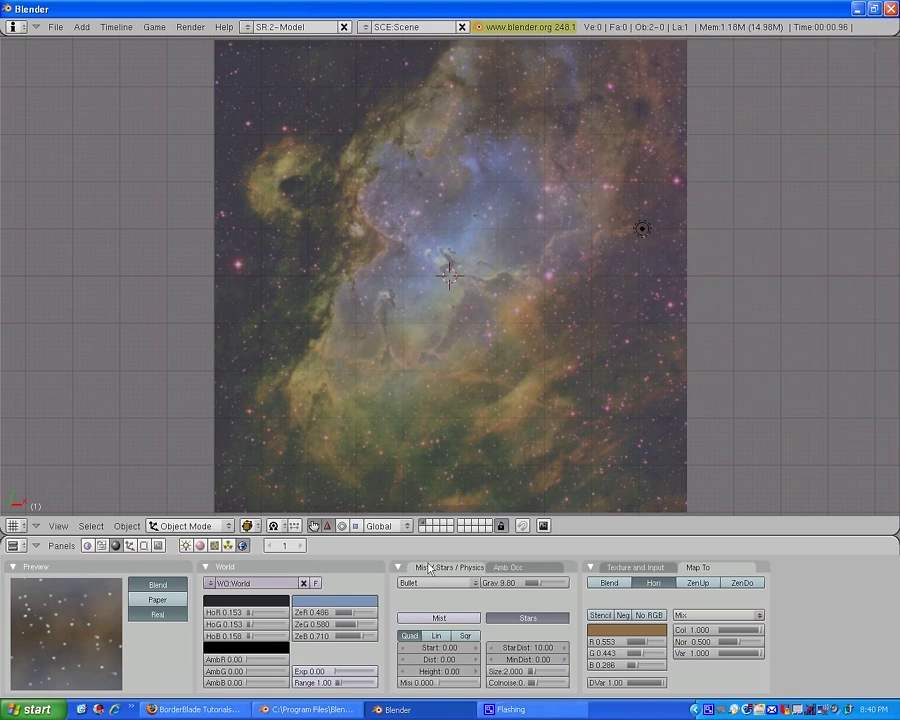
# Switch the Clouds texture to hard noise and render a test image of the sky.
pyautogui.click(215, 545)
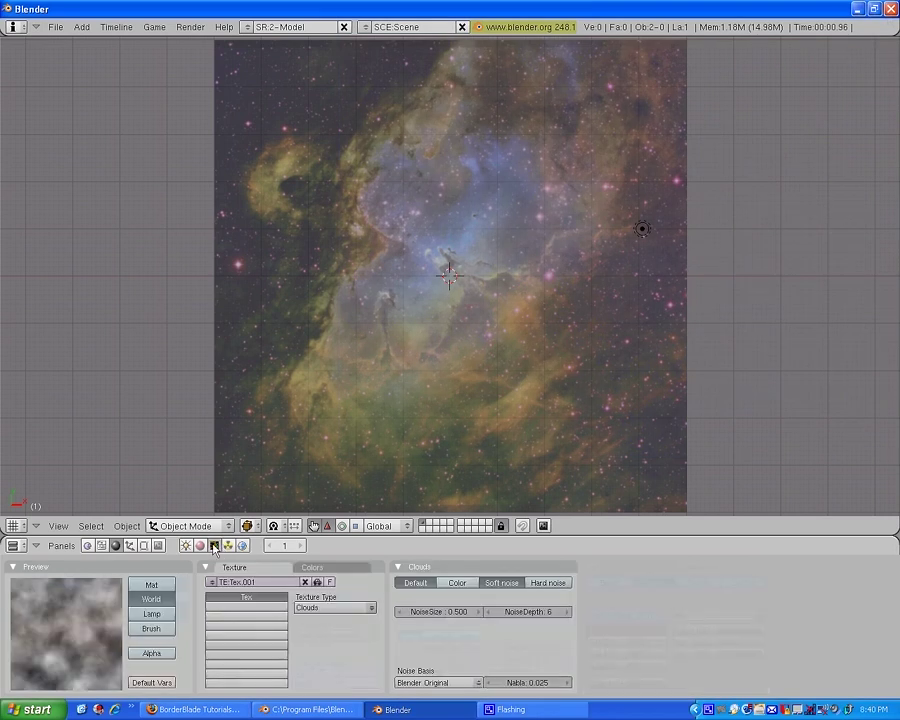
pyautogui.click(537, 588)
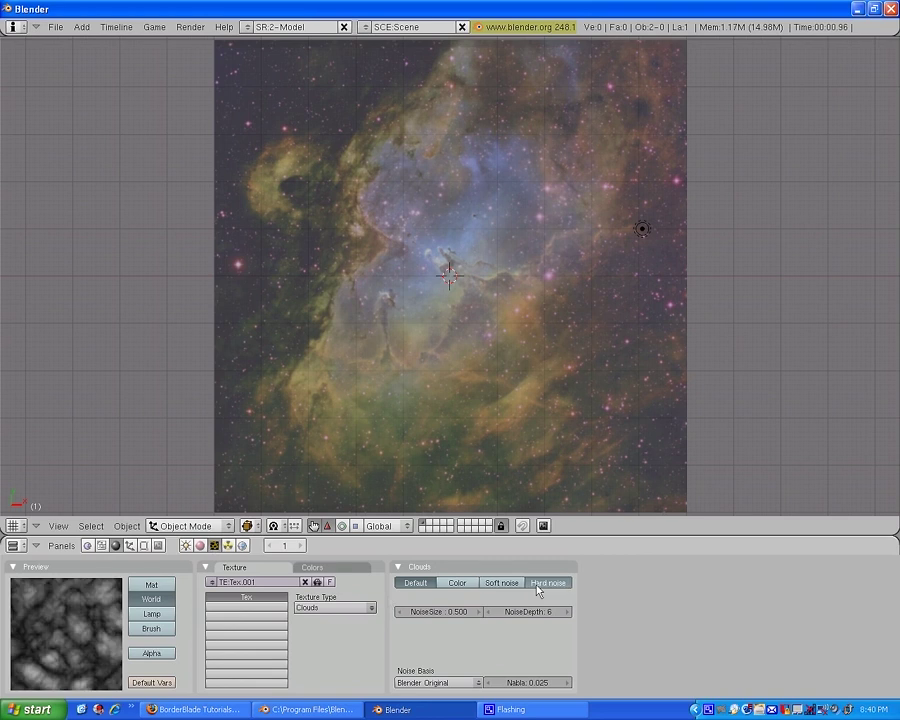
pyautogui.press('F12')
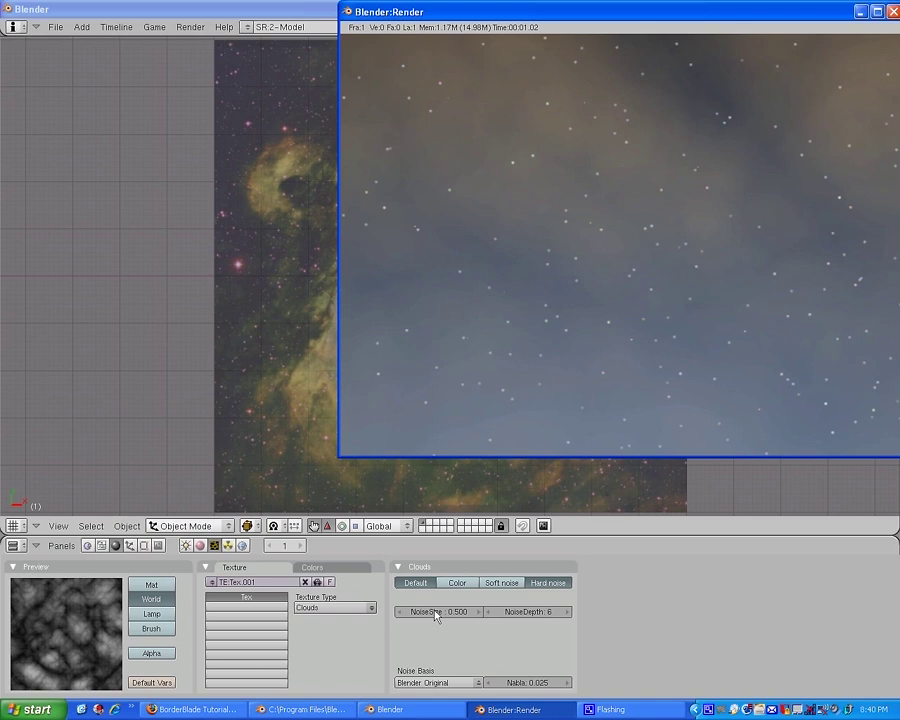
pyautogui.press('Escape')
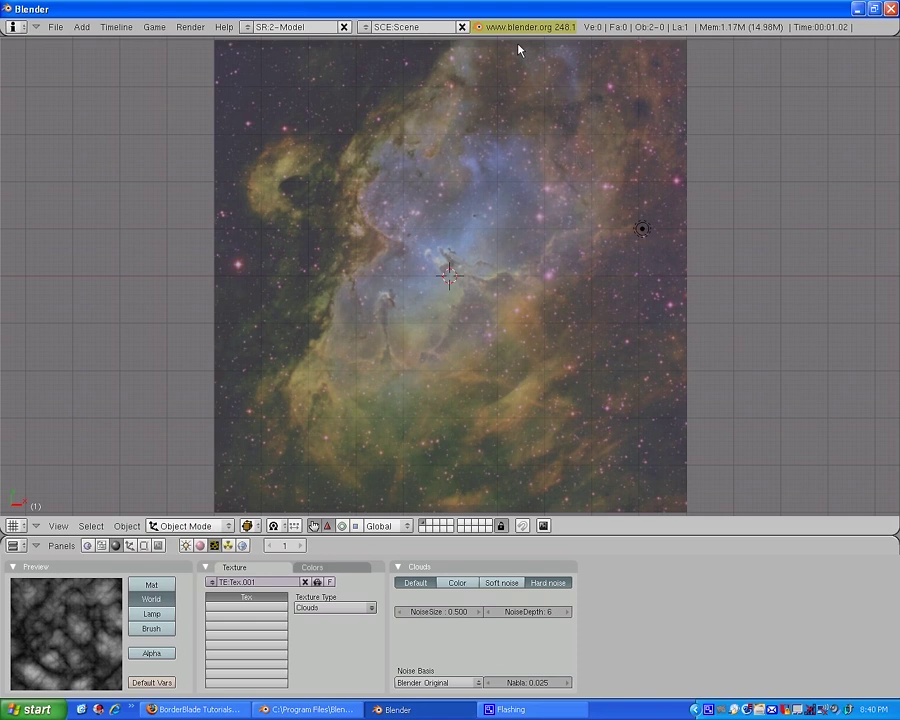
# Return to the world settings, render the sky again and close the render.
pyautogui.click(241, 546)
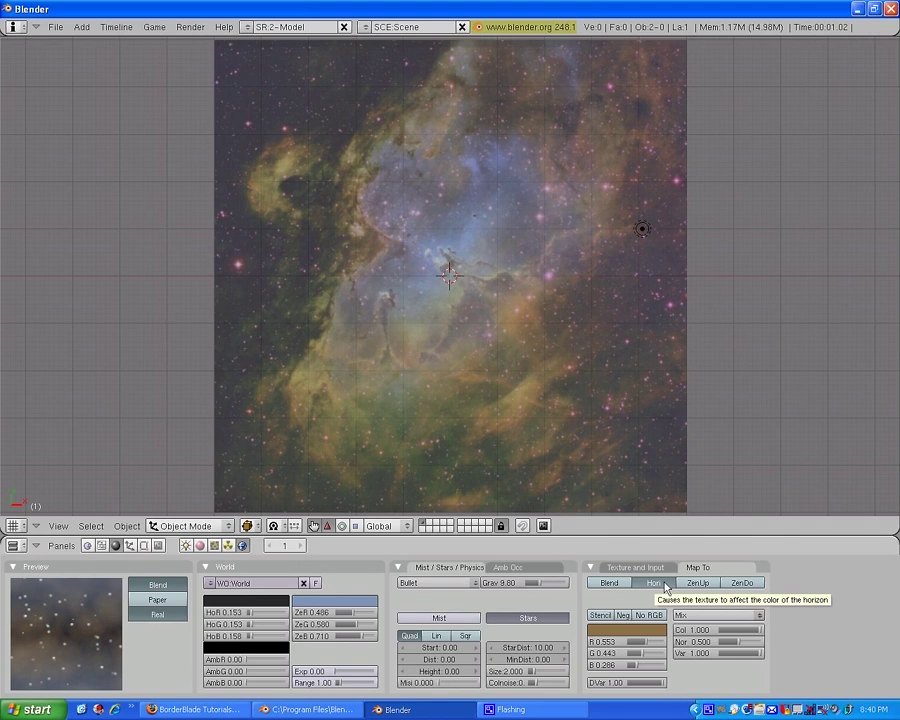
pyautogui.press('F12')
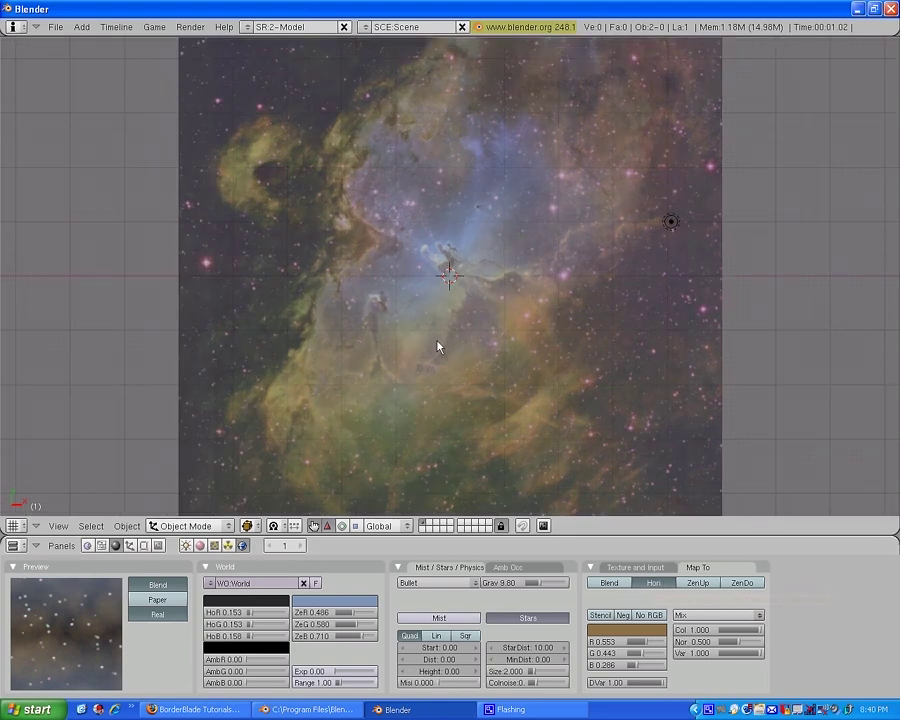
pyautogui.press('Escape')
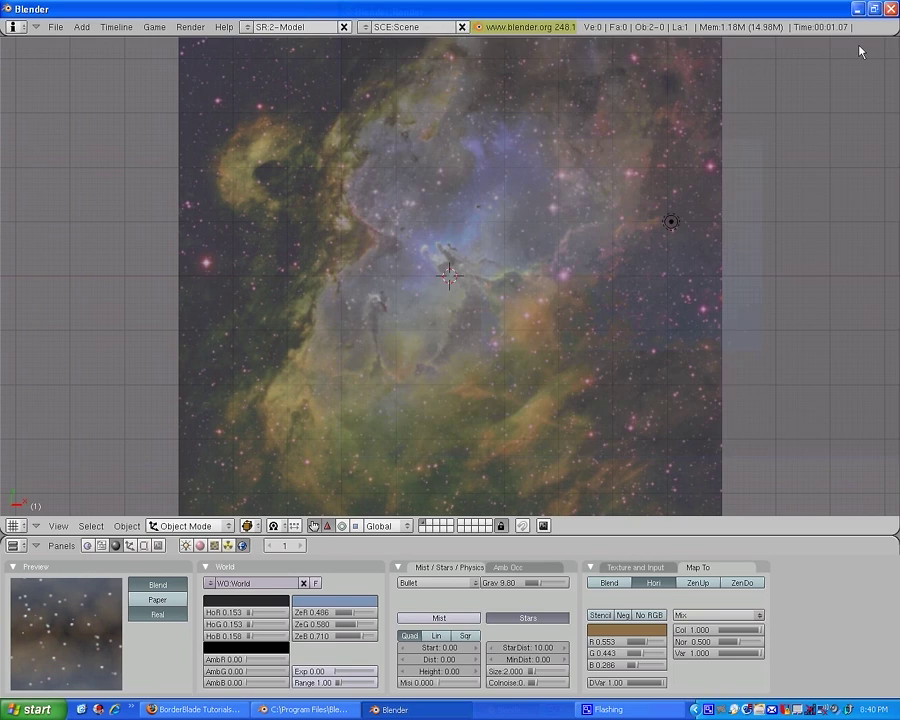
# Add a cube at the 3D cursor and cut one edge loop horizontally across its middle.
pyautogui.press('space')
pyautogui.press('Escape')
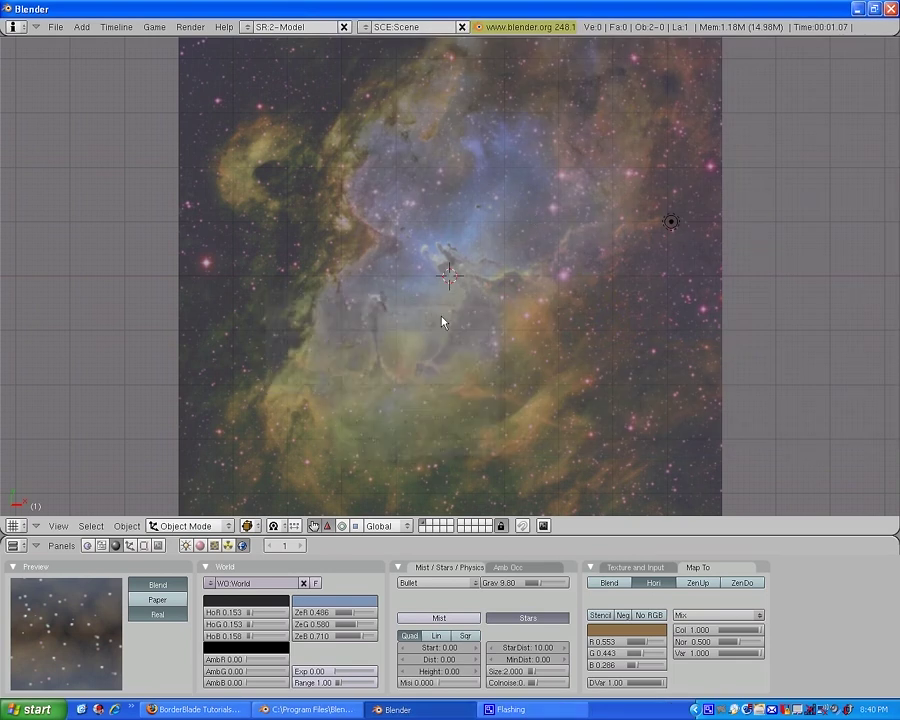
pyautogui.click(441, 322)
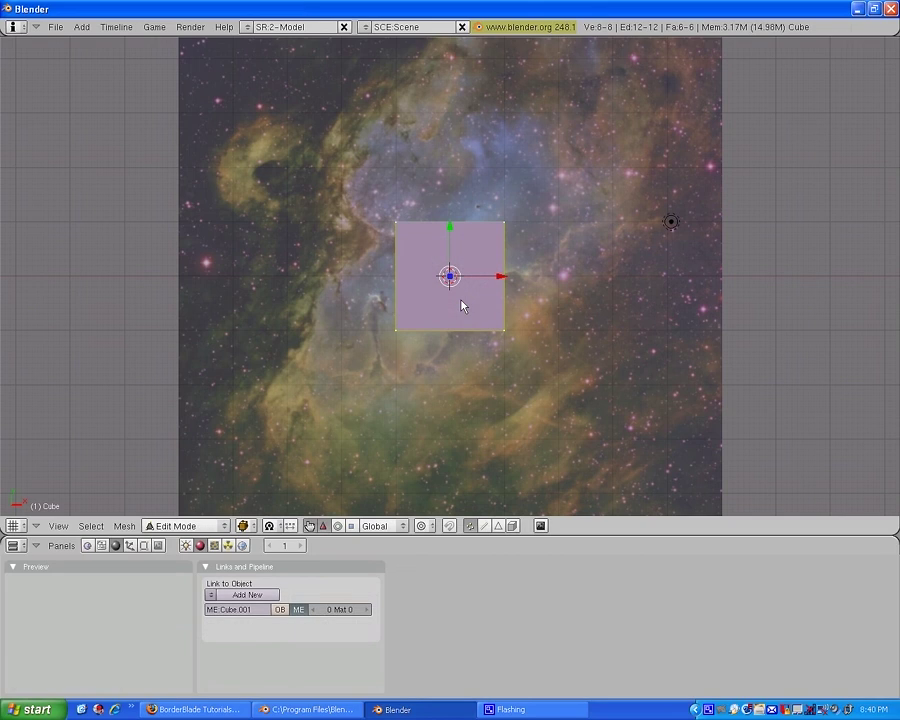
pyautogui.hotkey('ctrl', 'r')
pyautogui.click(462, 305)
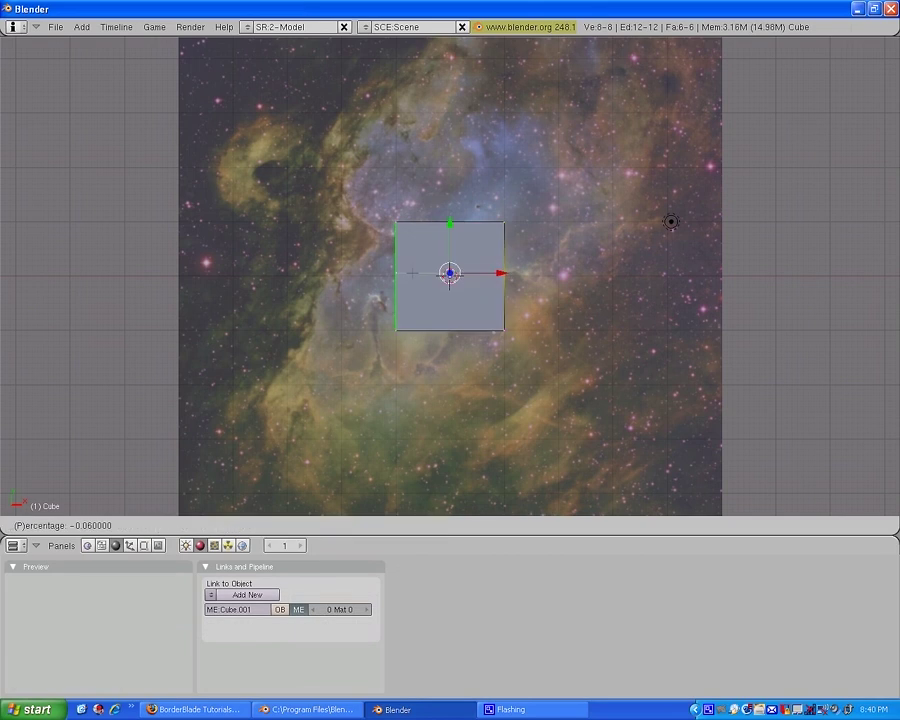
pyautogui.click(412, 273)
# Select the two loop-cut vertices on the cube's left side.
pyautogui.moveTo(412, 273); pyautogui.dragTo(460, 295, button='middle')
pyautogui.rightClick(414, 284)
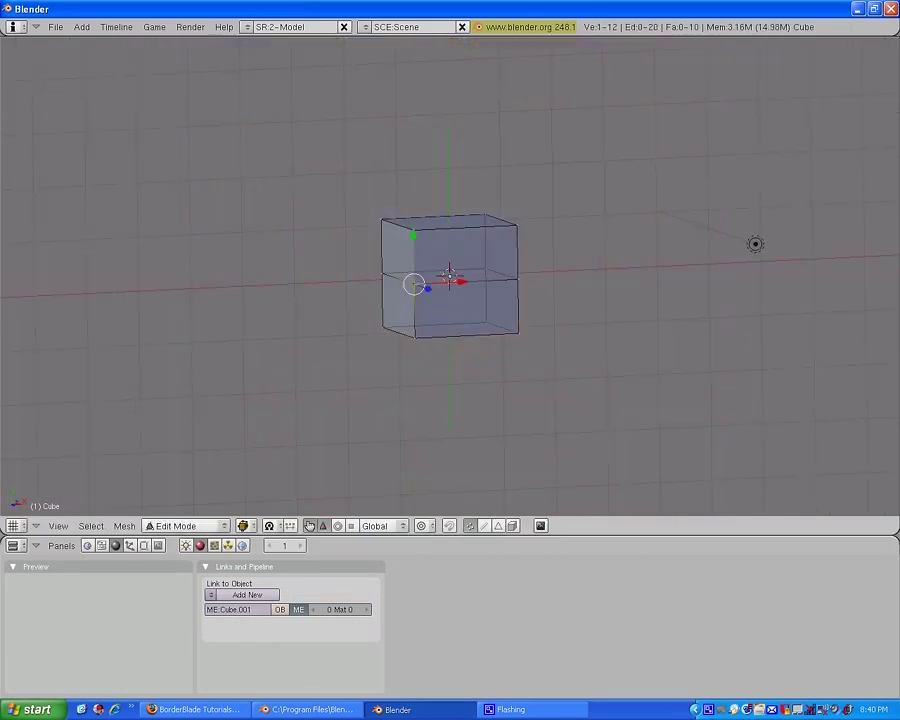
pyautogui.keyDown('shift'); pyautogui.rightClick(383, 274); pyautogui.keyUp('shift')
# Try moving the selected left edge outward along X in front view, undo the move and return to top view.
pyautogui.press('KP_1')
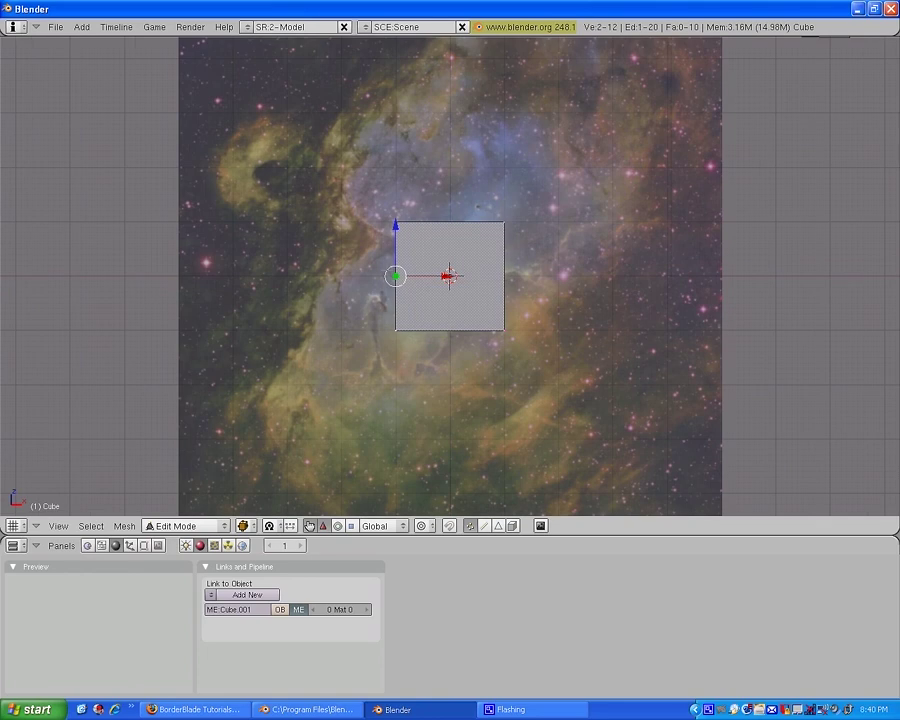
pyautogui.moveTo(447, 276); pyautogui.dragTo(366, 276)
pyautogui.hotkey('ctrl', 'z')
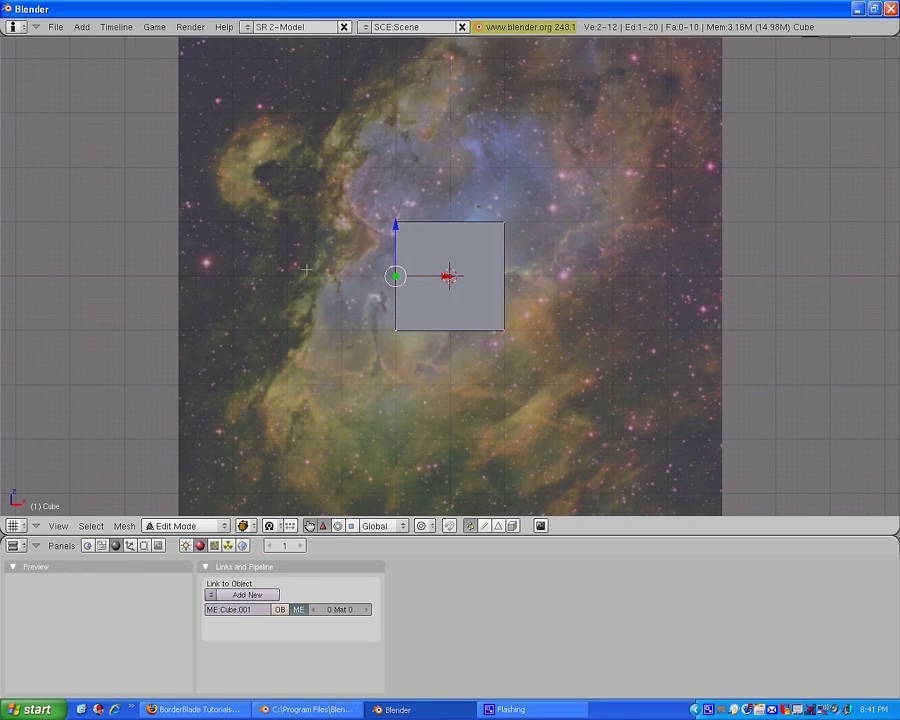
pyautogui.press('KP_7')
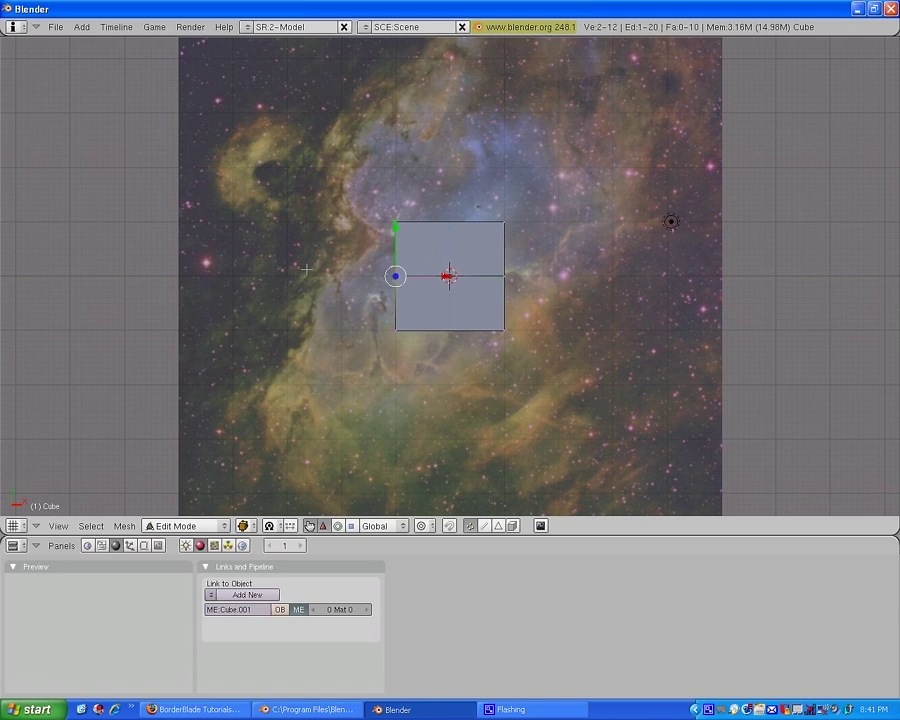
# Pull the cube's left middle edge outward along X, slide its upper vertex partway back to form a sloped nose, and leave Edit Mode.
pyautogui.moveTo(447, 276); pyautogui.dragTo(381, 276)
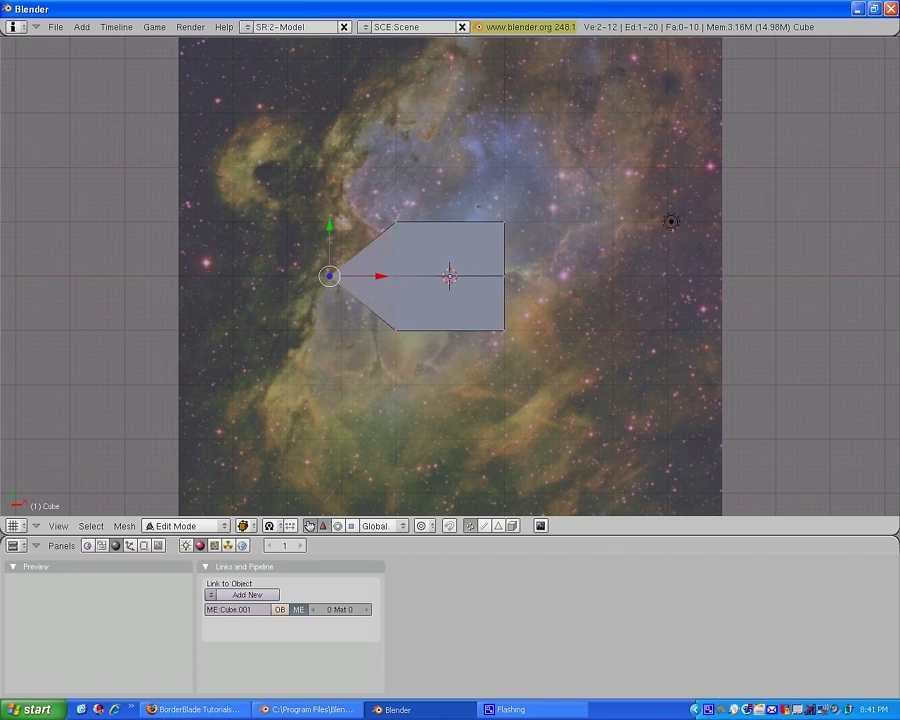
pyautogui.press('KP_1')
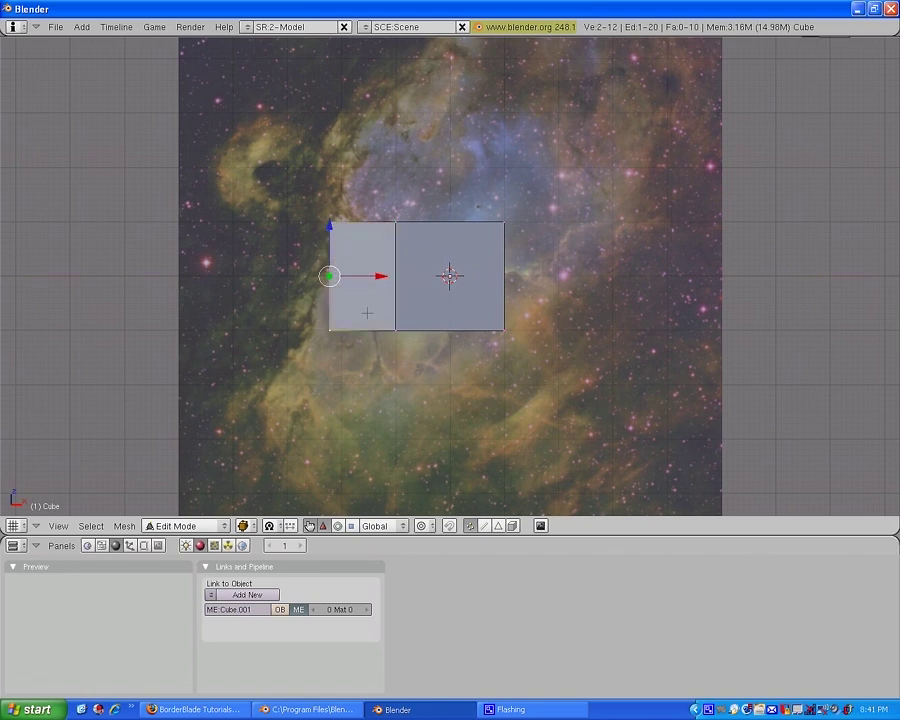
pyautogui.rightClick(330, 222)
pyautogui.moveTo(380, 222); pyautogui.dragTo(430, 222)
pyautogui.press('Tab')
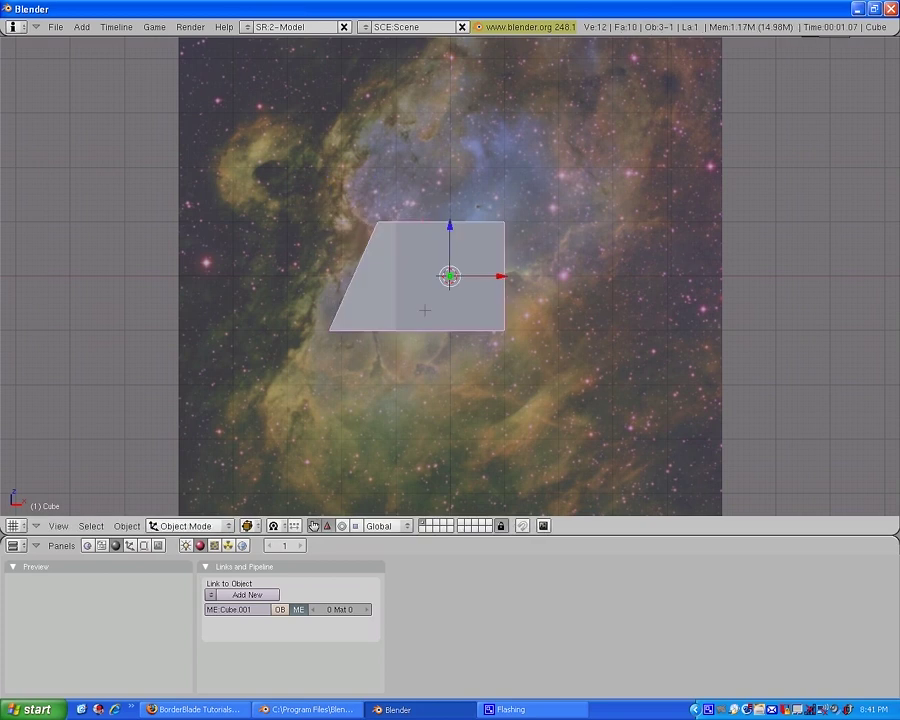
# Animate the shape's location along X from the background's right side at frame 1 to well beyond its left edge at frame 20.
pyautogui.moveTo(505, 277); pyautogui.dragTo(690, 279)
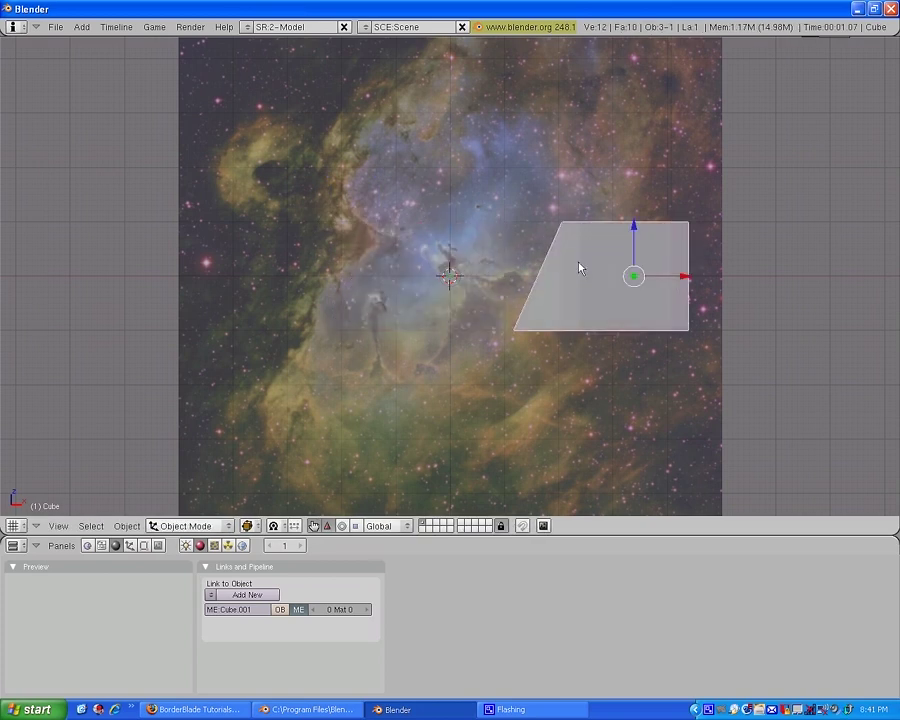
pyautogui.click(282, 545)
pyautogui.write('20')
pyautogui.press('Return')
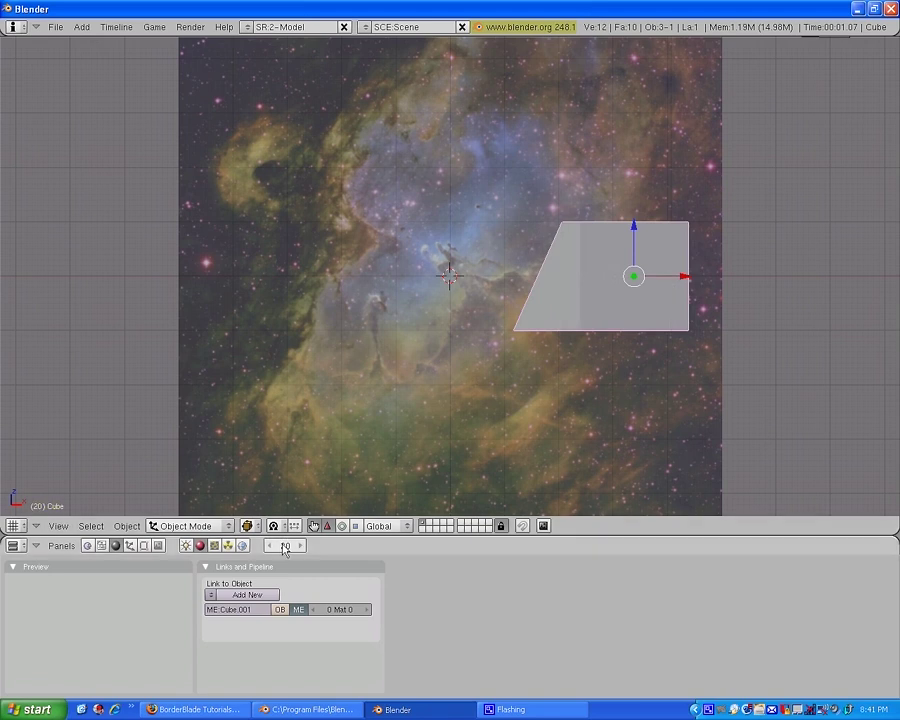
pyautogui.moveTo(633, 276); pyautogui.dragTo(398, 293)
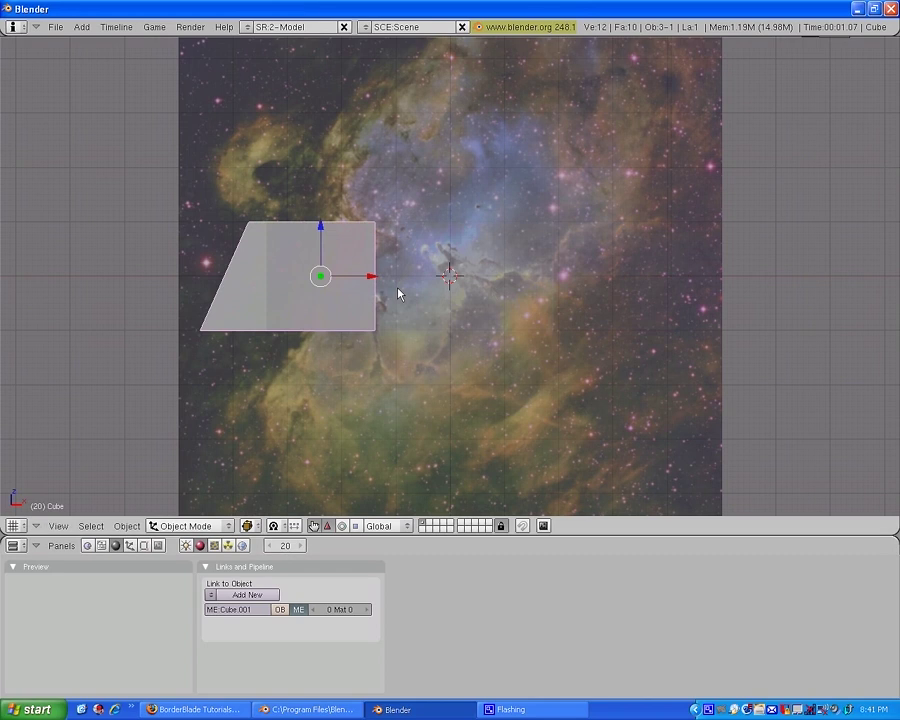
pyautogui.scroll(-5, 398, 293)
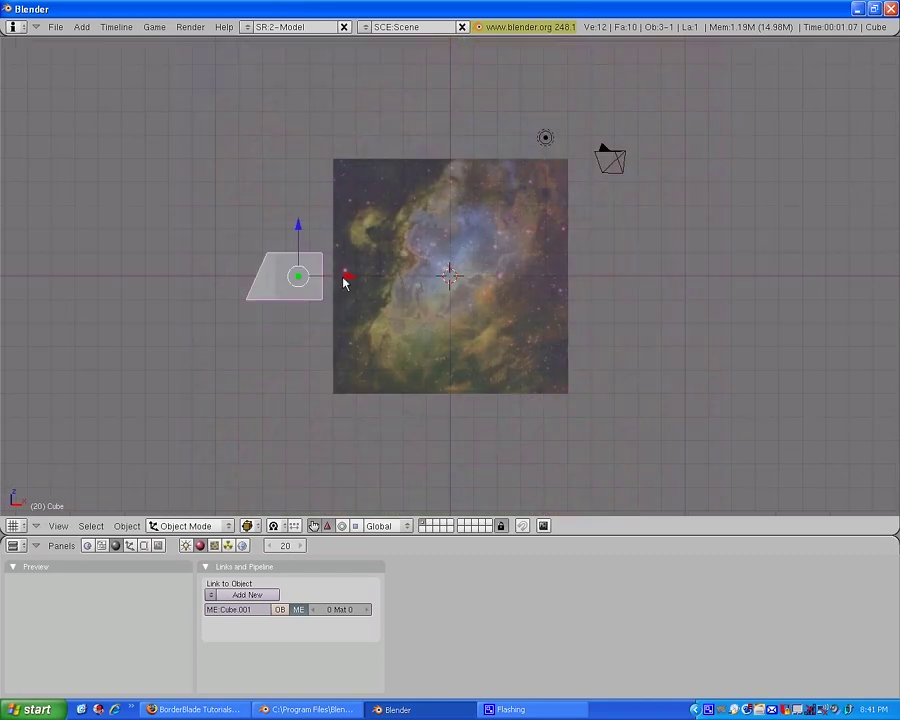
pyautogui.moveTo(343, 283); pyautogui.dragTo(221, 283)
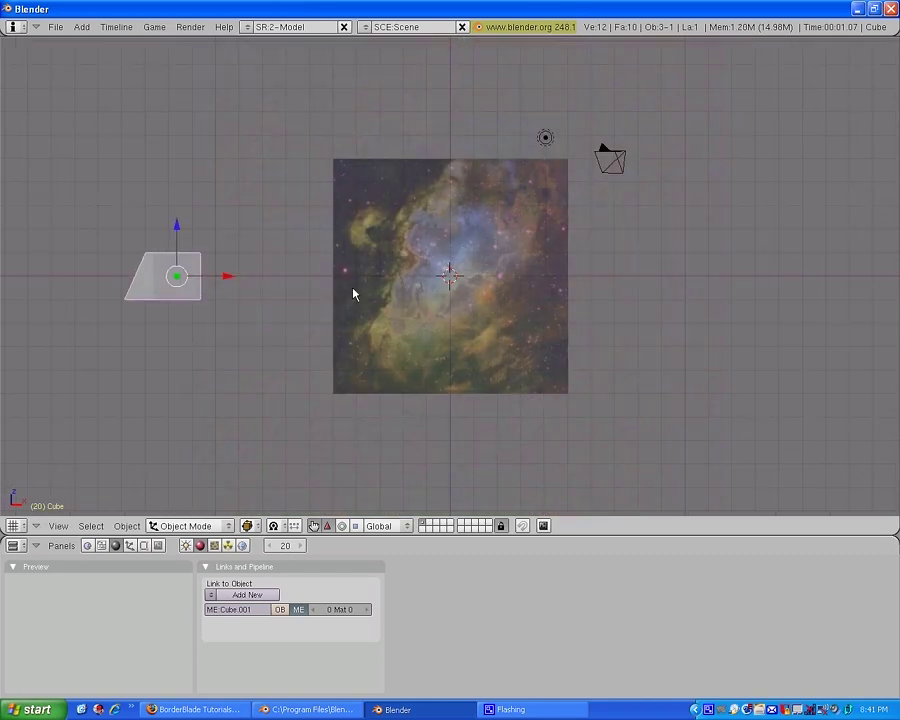
# Return to frame 1 and play back the shape's movement, stopping the playback after viewing it.
pyautogui.click(283, 546)
pyautogui.hotkey('shift', 'Left')
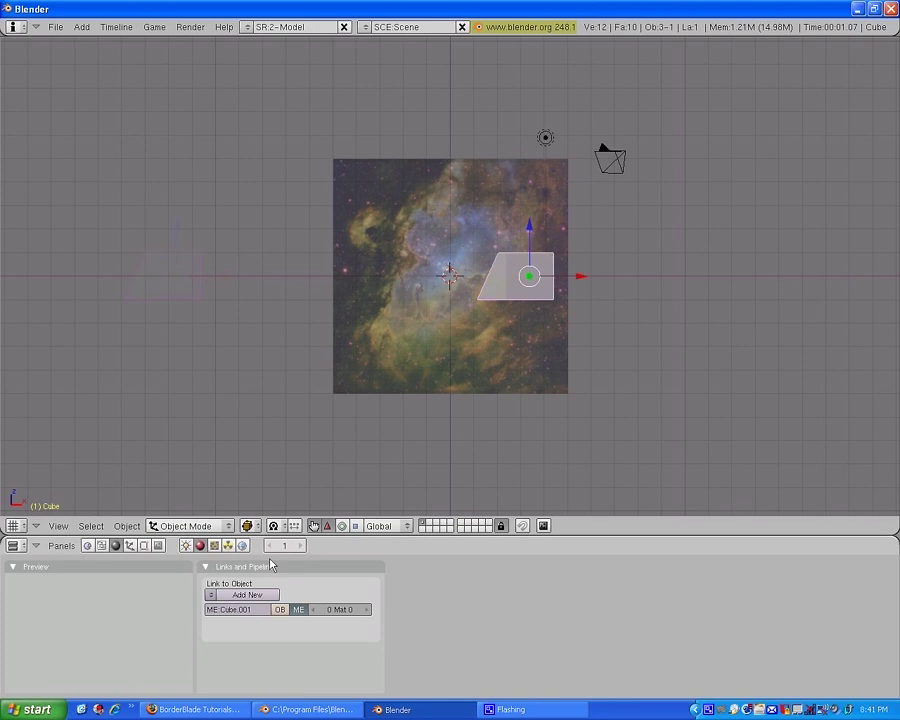
pyautogui.hotkey('alt', 'a')
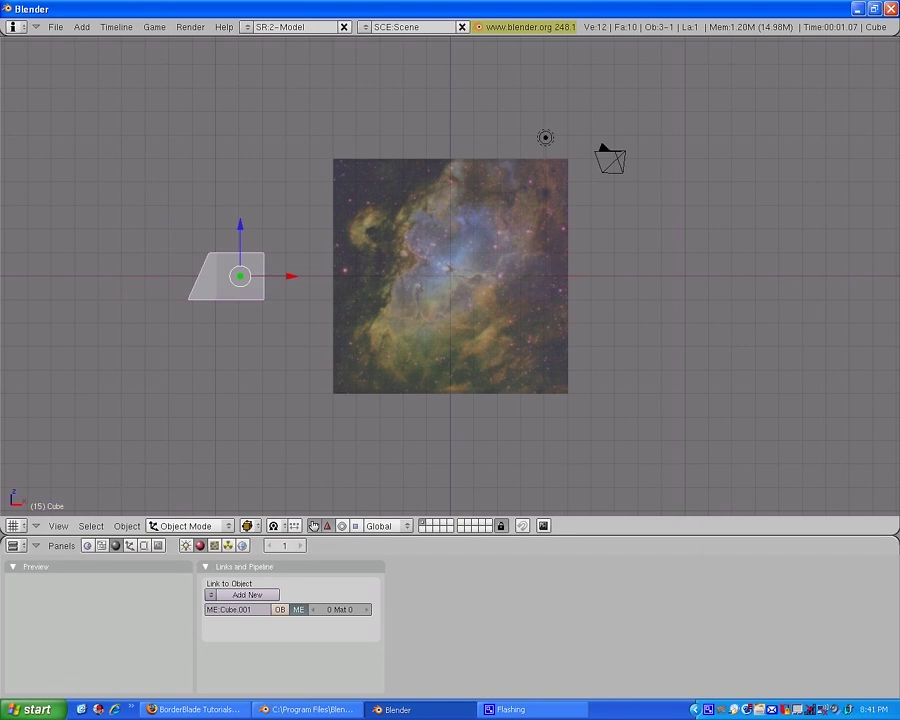
pyautogui.press('Escape')
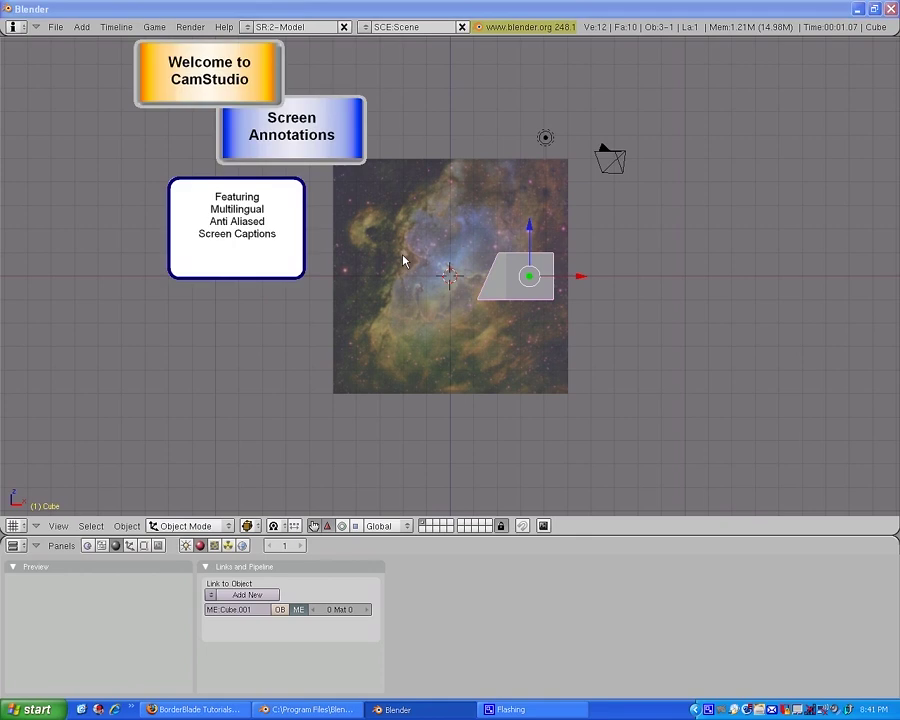
pyautogui.click(419, 220)
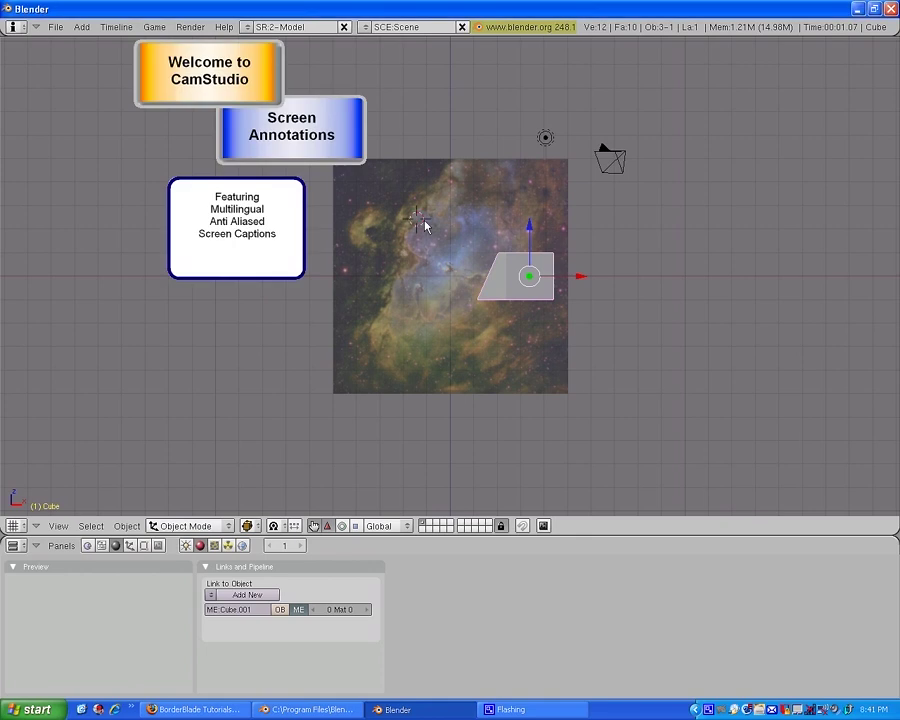
pyautogui.click(608, 159)
pyautogui.click(364, 251)
# Set the render output to QuickTime with the Animation codec and end frame 30, and start rendering the animation.
pyautogui.press('F10')
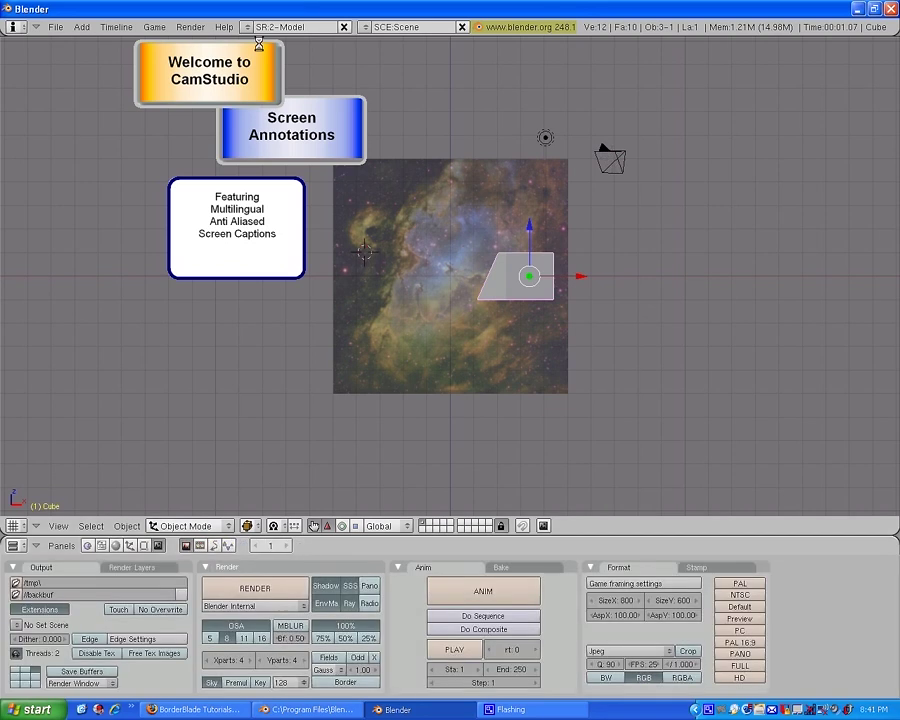
pyautogui.rightClick(708, 712)
pyautogui.click(621, 712)
pyautogui.keyDown('shift'); pyautogui.moveTo(456, 202); pyautogui.dragTo(458, 211, button='middle'); pyautogui.keyUp('shift')
pyautogui.click(190, 27)
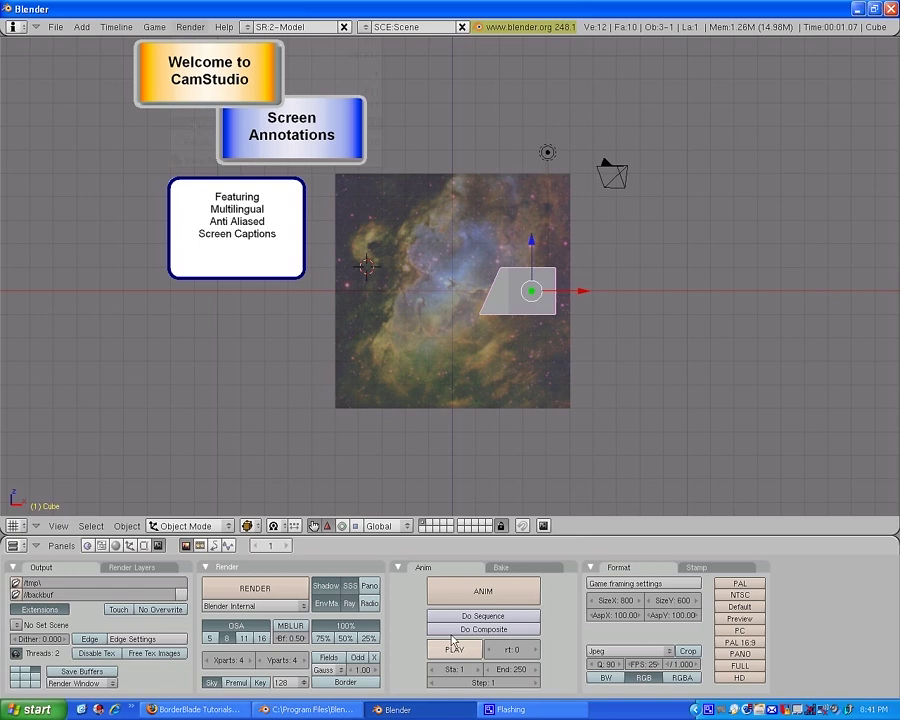
pyautogui.click(625, 651)
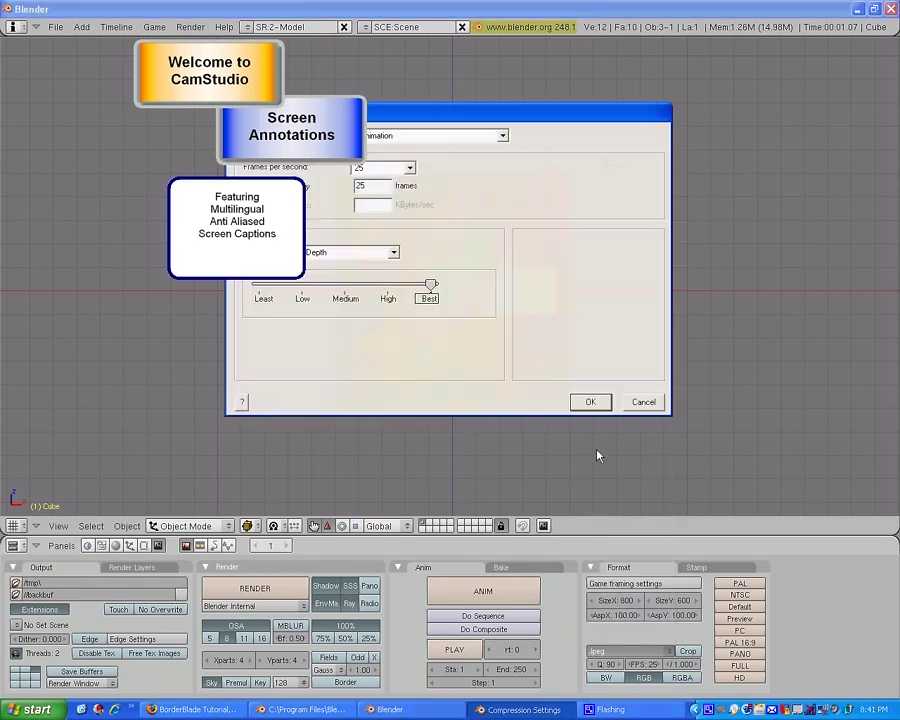
pyautogui.click(591, 403)
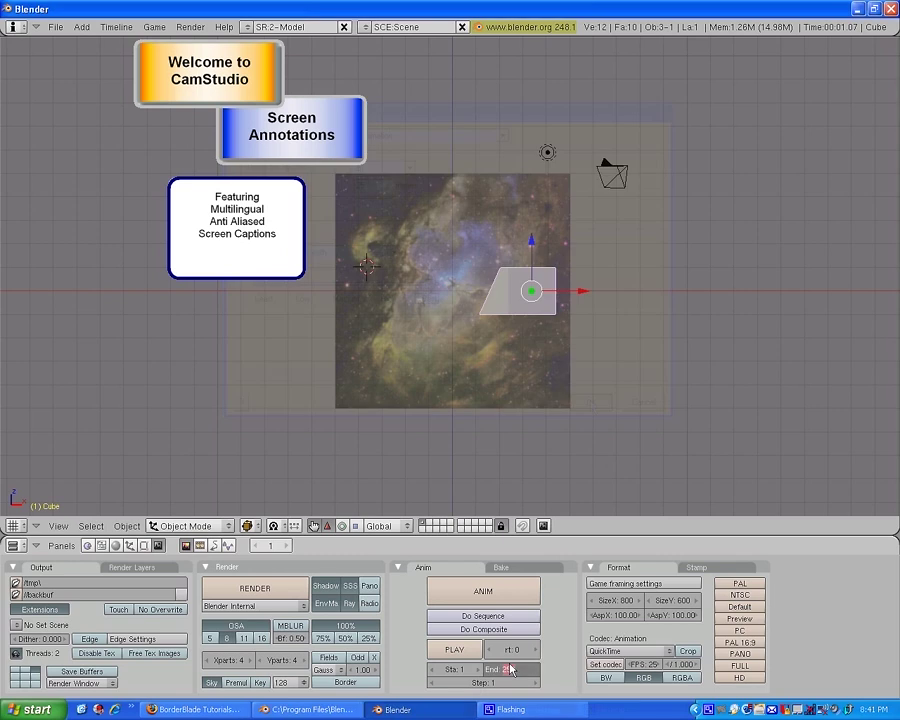
pyautogui.click(516, 593)
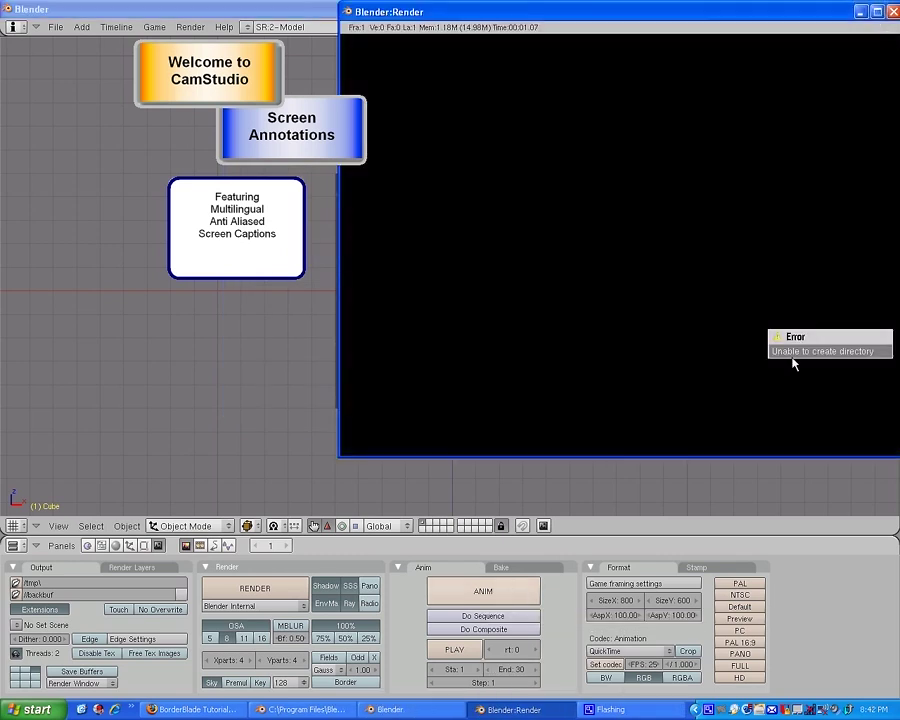